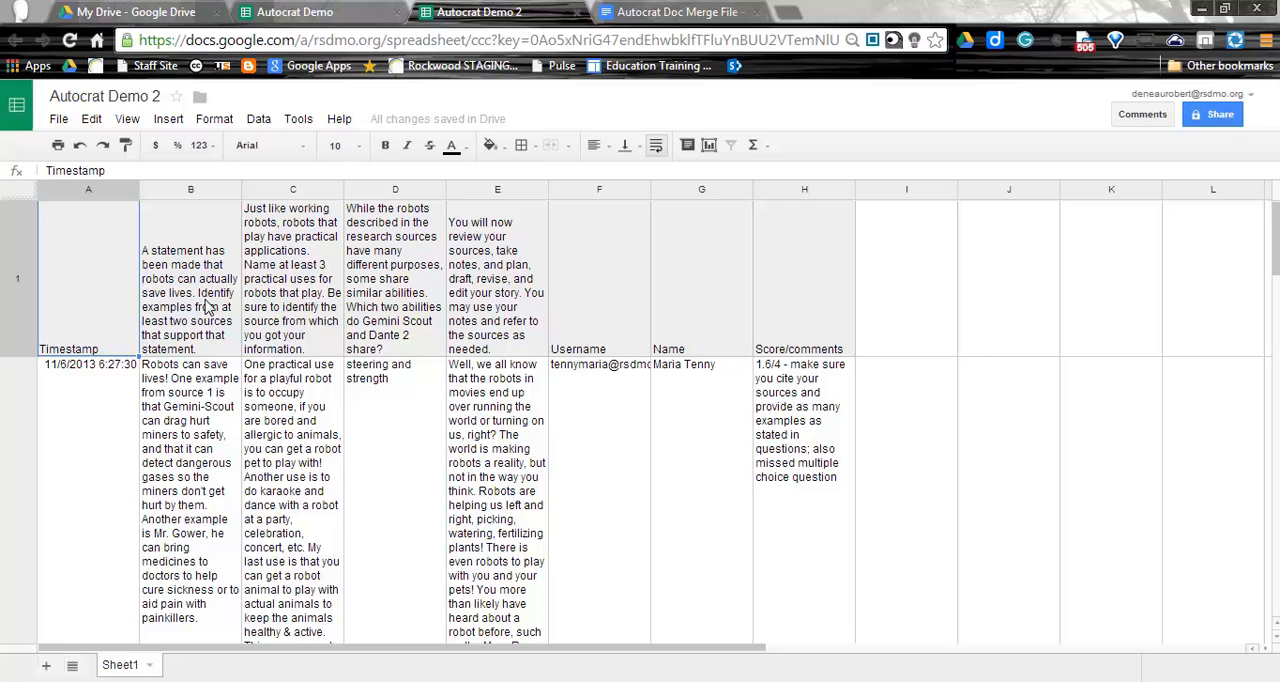
Examine the merge tags in the Autocrat Doc Merge File template, starting with the <<Name>> tag.
click(692, 12)
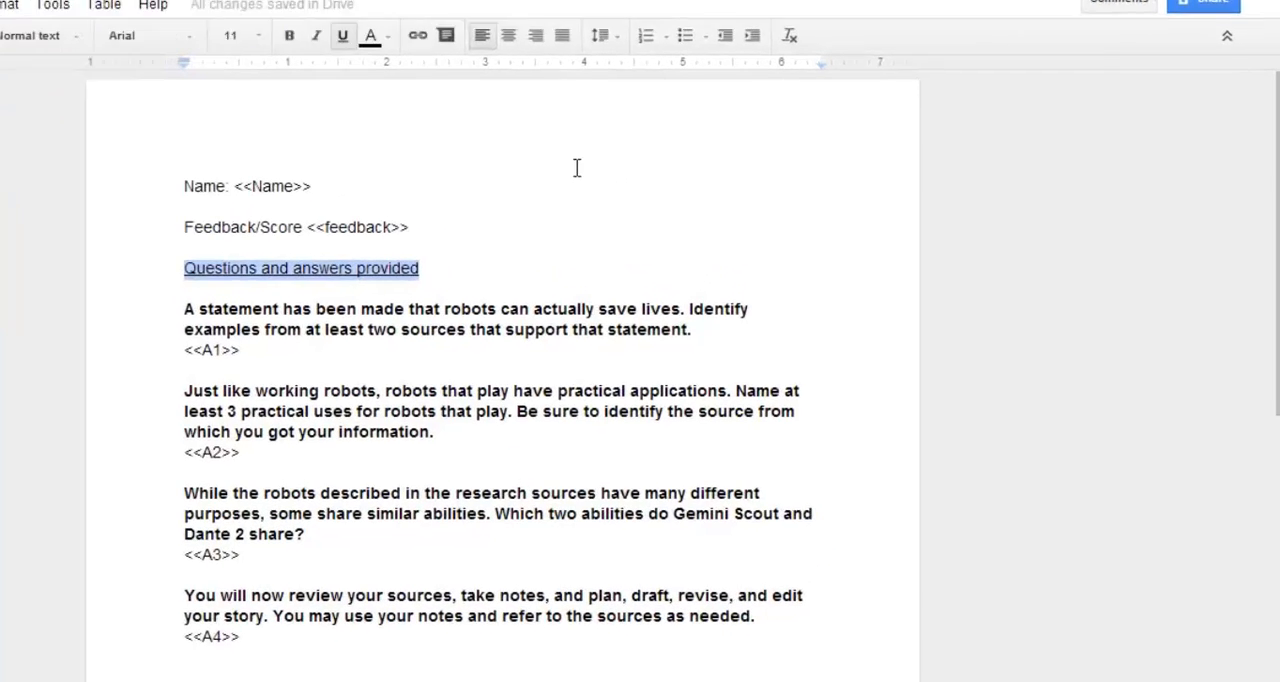
click(665, 306)
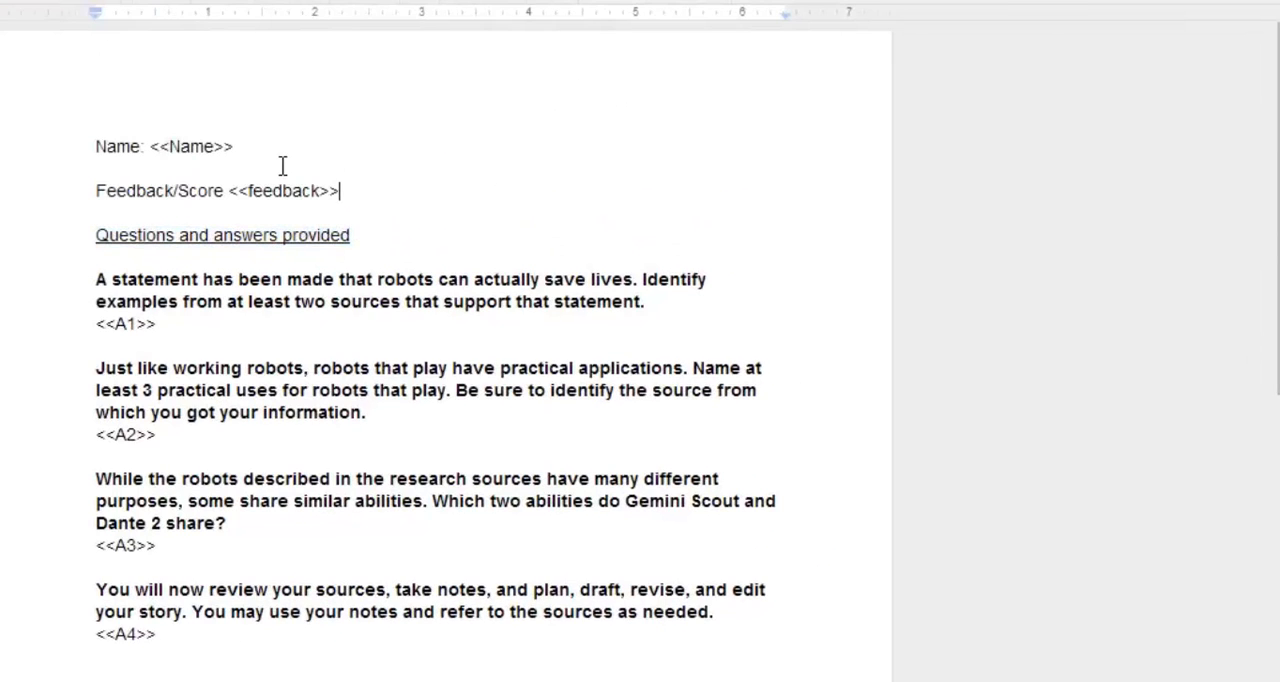
drag(248, 147, 153, 143)
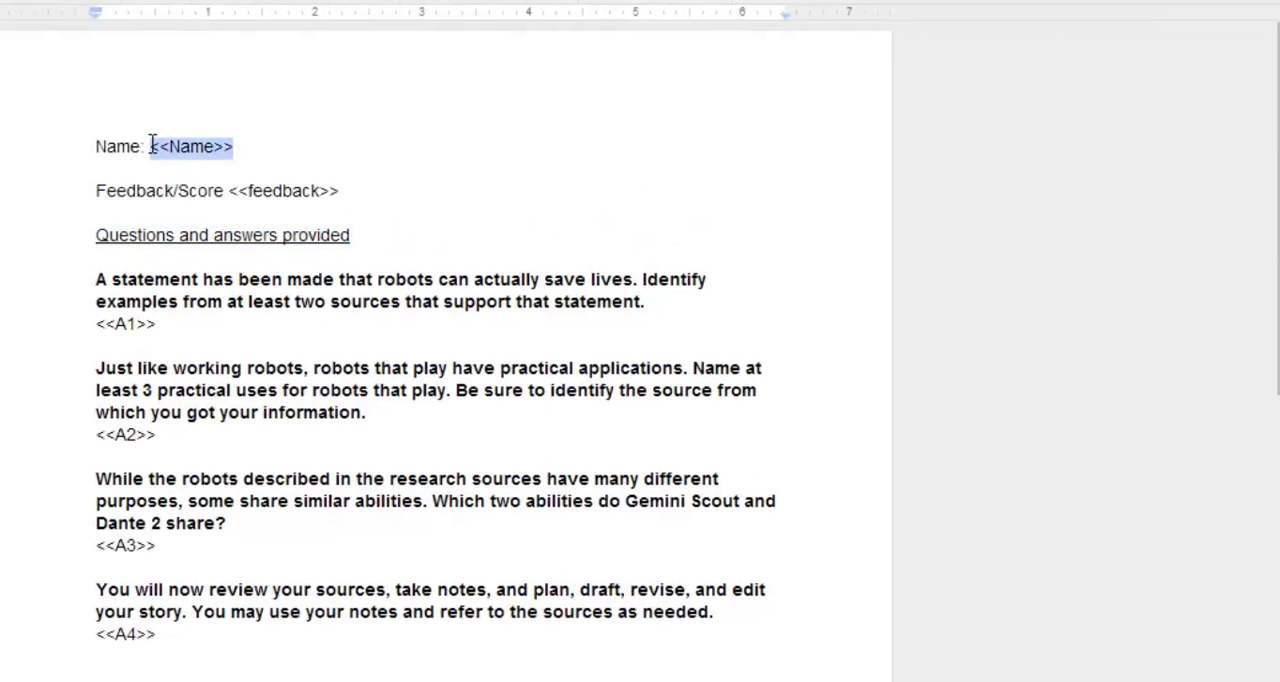
click(435, 143)
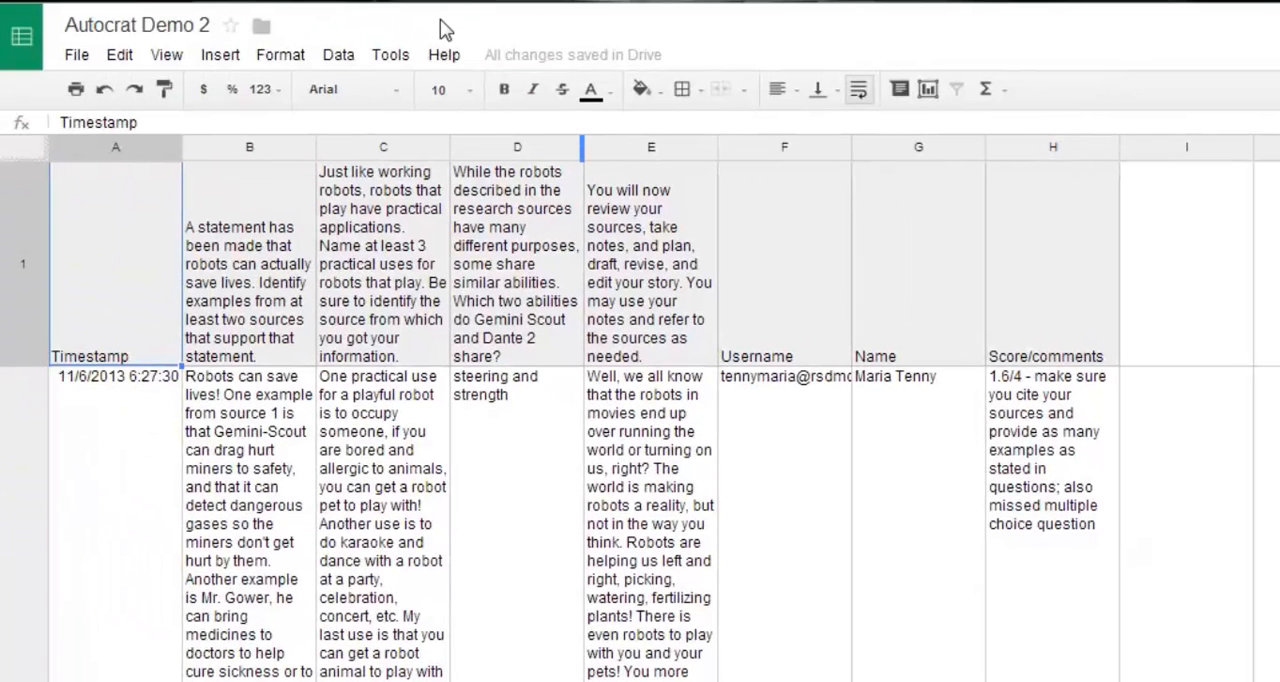
Search the Autocrat Demo 2 spreadsheet's script gallery for "autocrat" and install AutoCrat v4.5.3 (1/30/14).
click(389, 56)
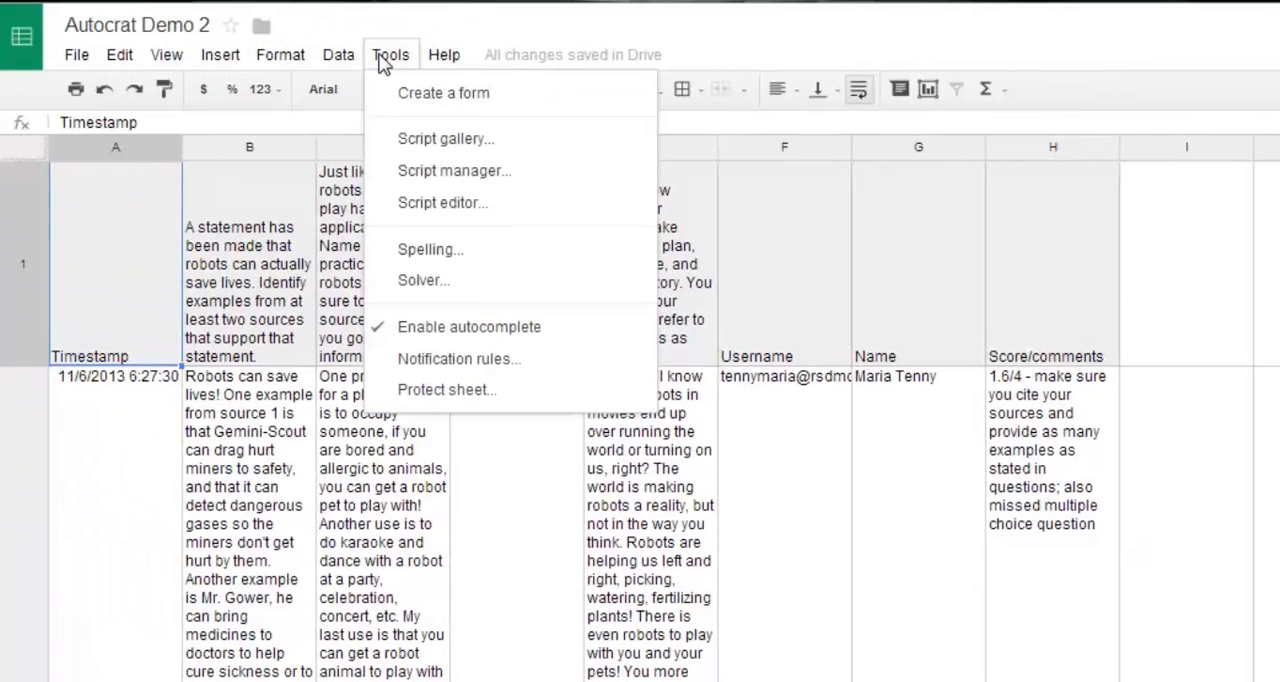
click(428, 145)
click(780, 178)
text(autocrat)
click(964, 179)
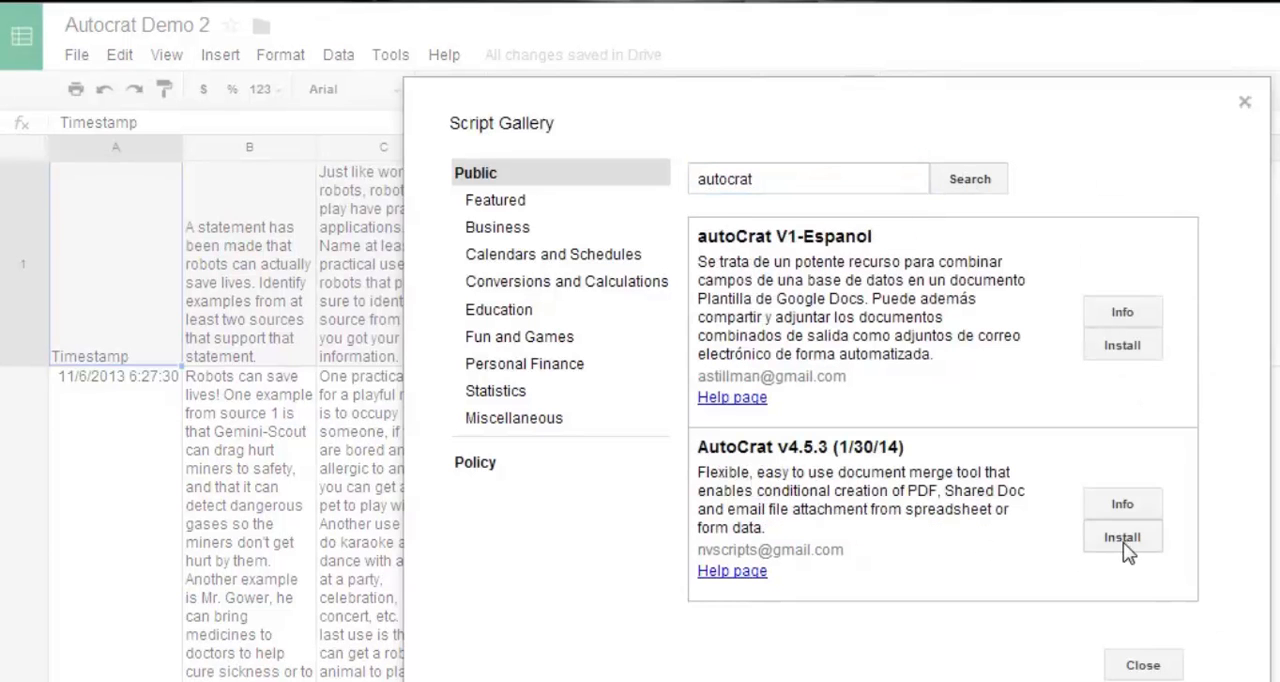
click(1125, 540)
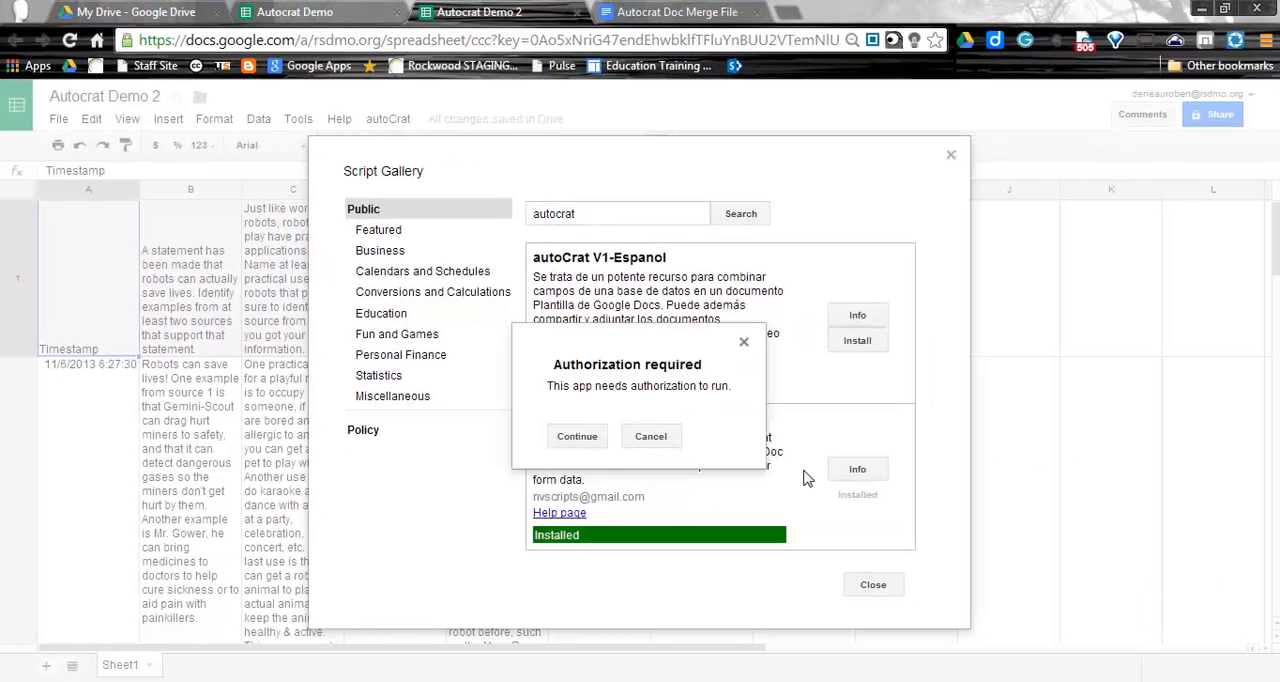
Authorize AutoCrat by accepting its requested account permissions, and close the script gallery.
click(577, 437)
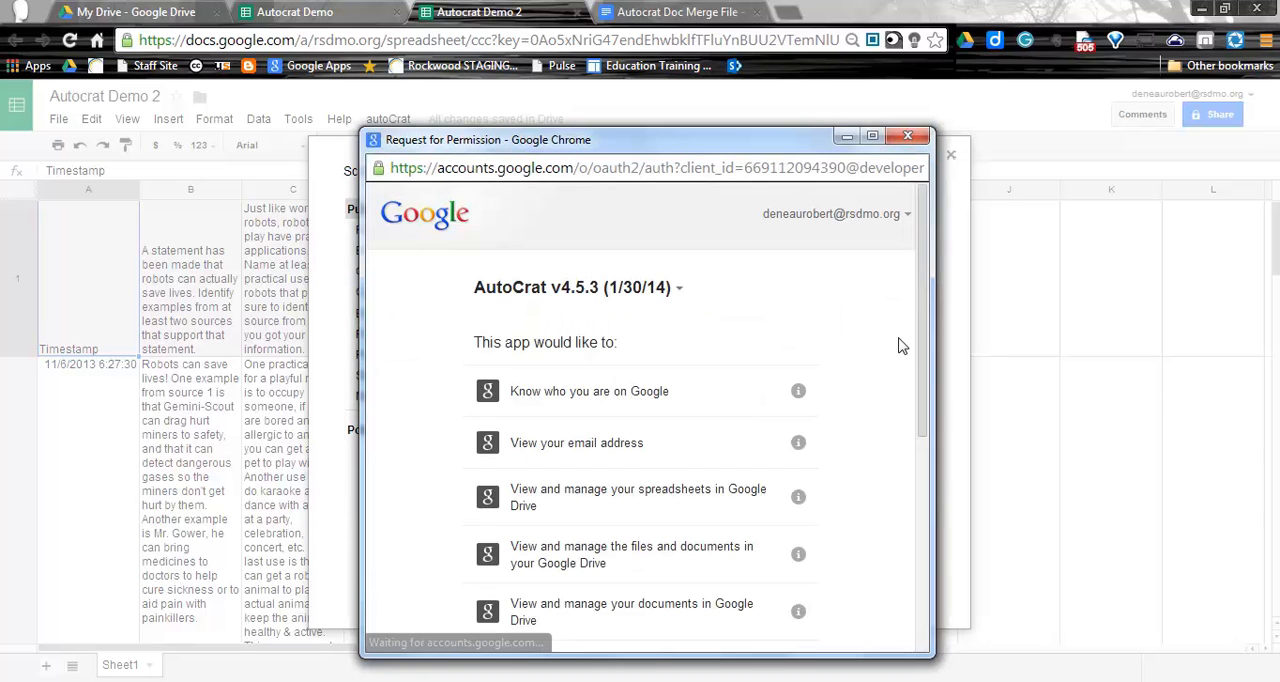
drag(918, 337, 928, 590)
click(766, 614)
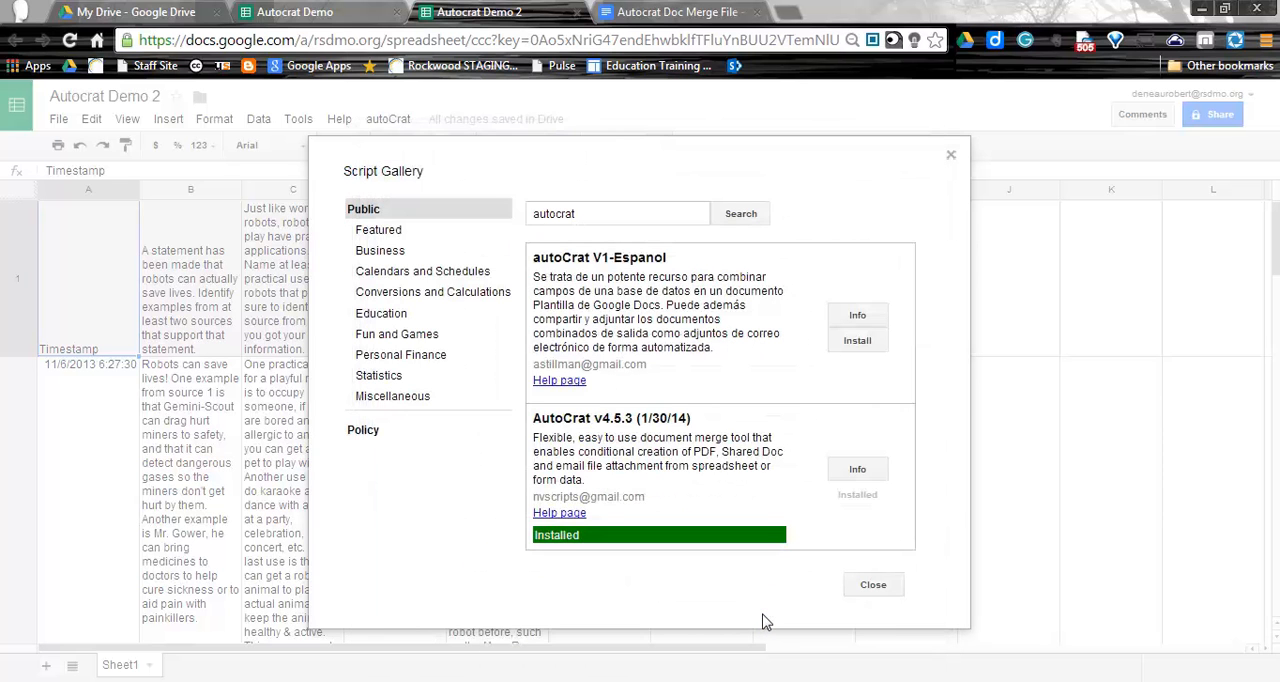
click(873, 588)
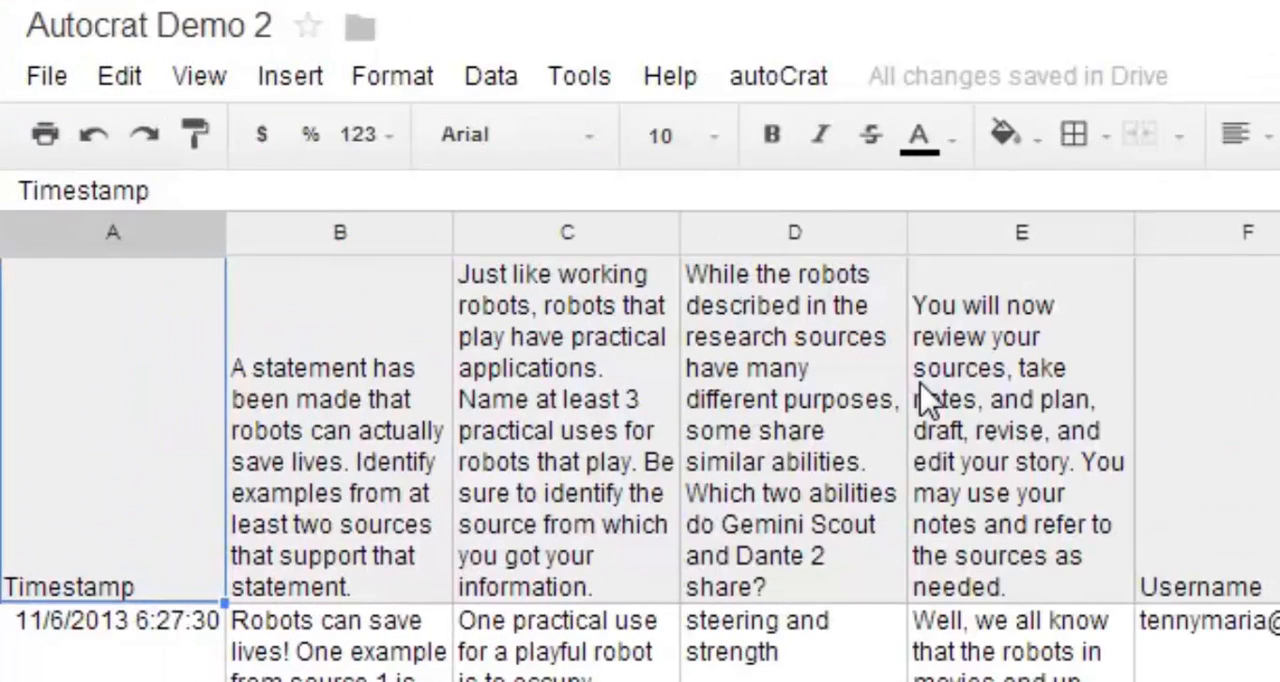
Run autoCrat's initial configuration and save Autocrat Doc Merge File from Drive as the merge template.
click(785, 88)
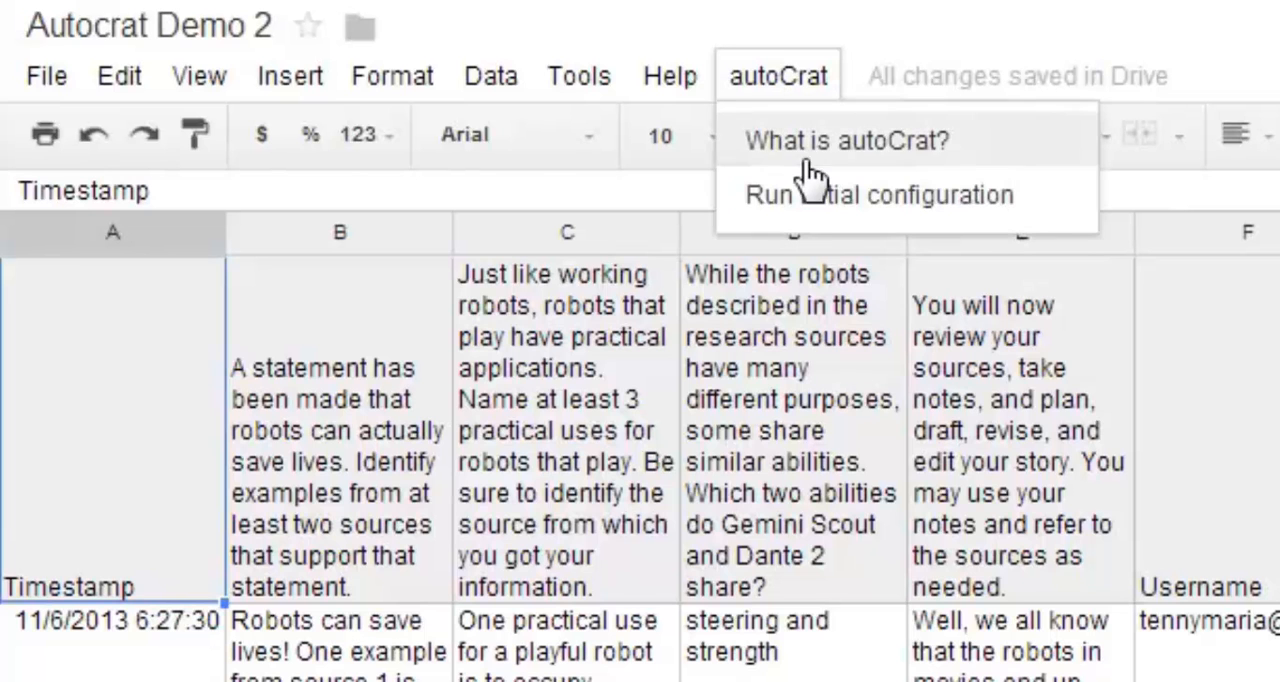
click(822, 212)
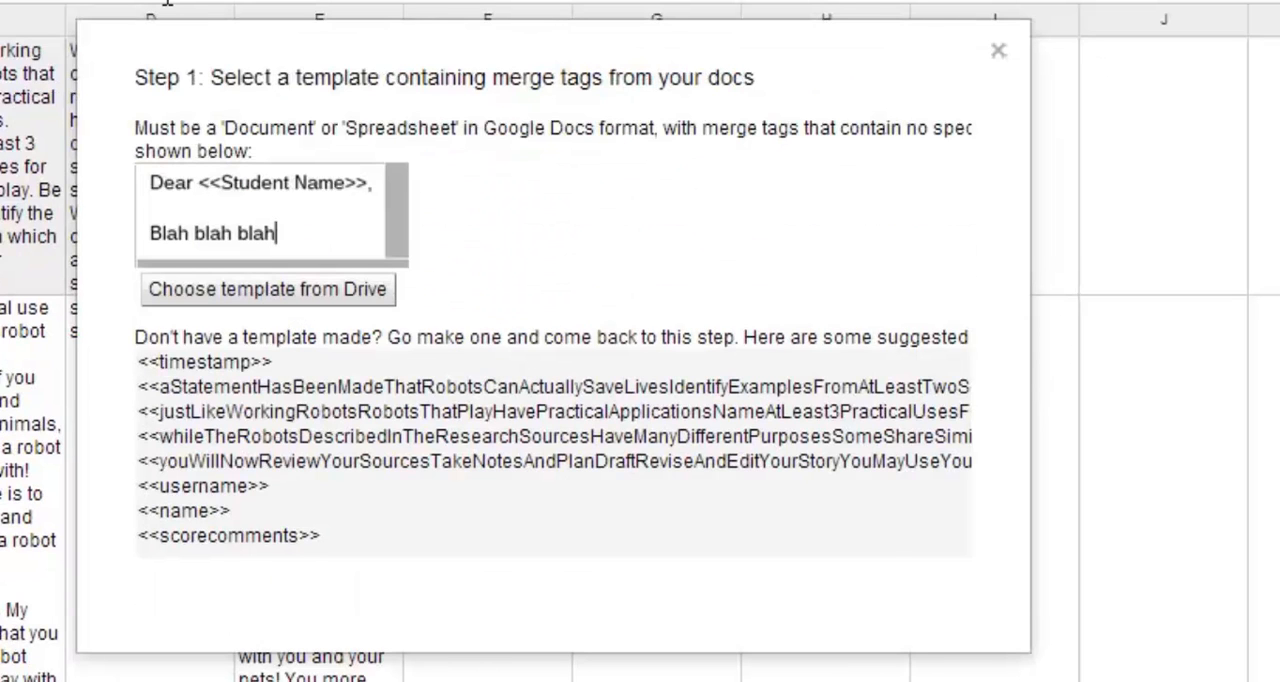
click(237, 290)
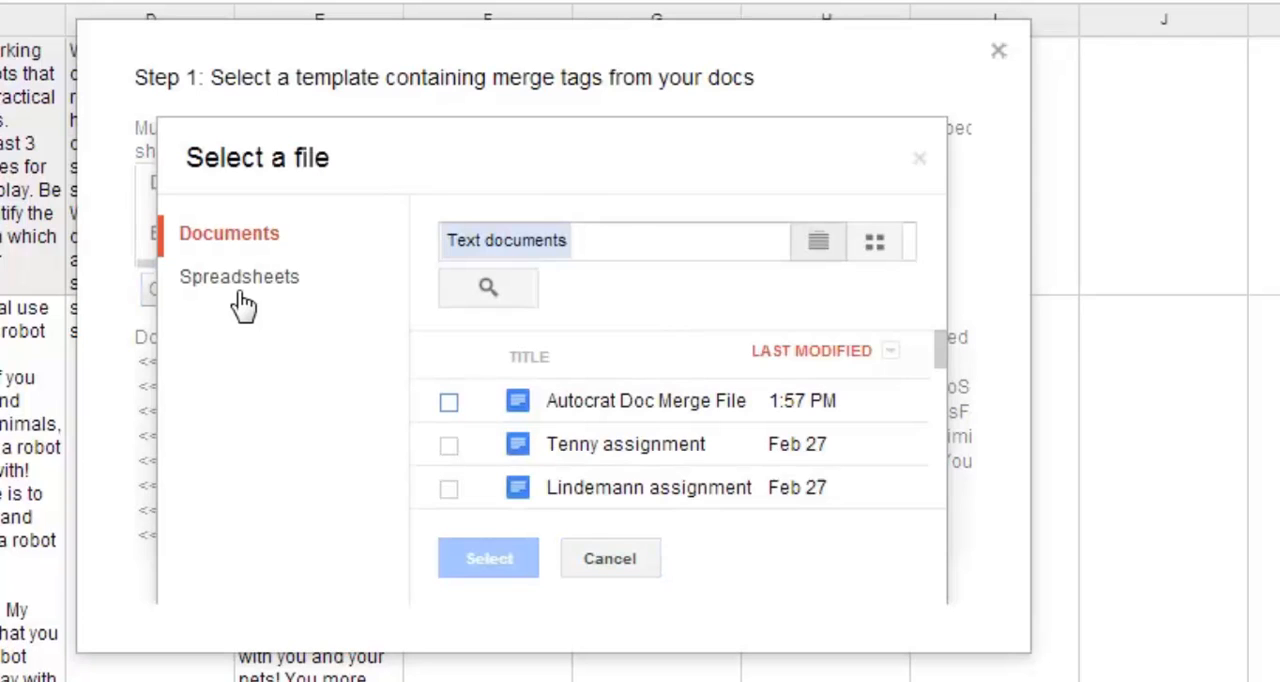
click(448, 403)
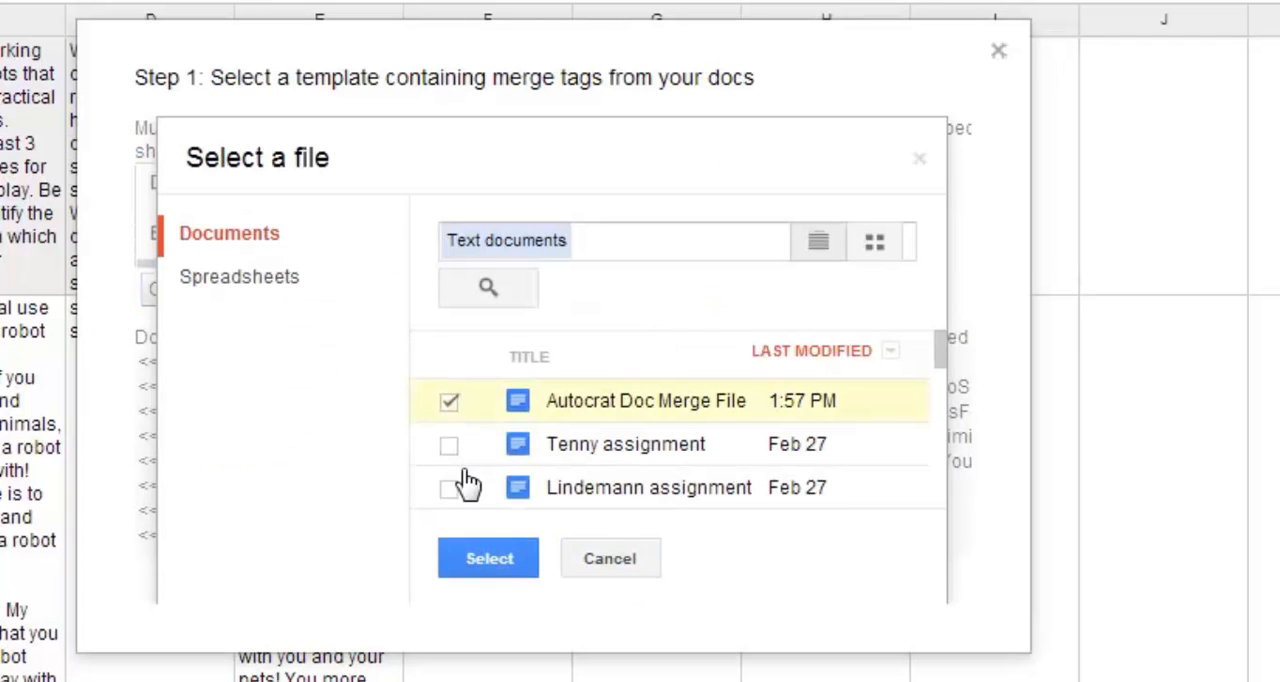
click(496, 562)
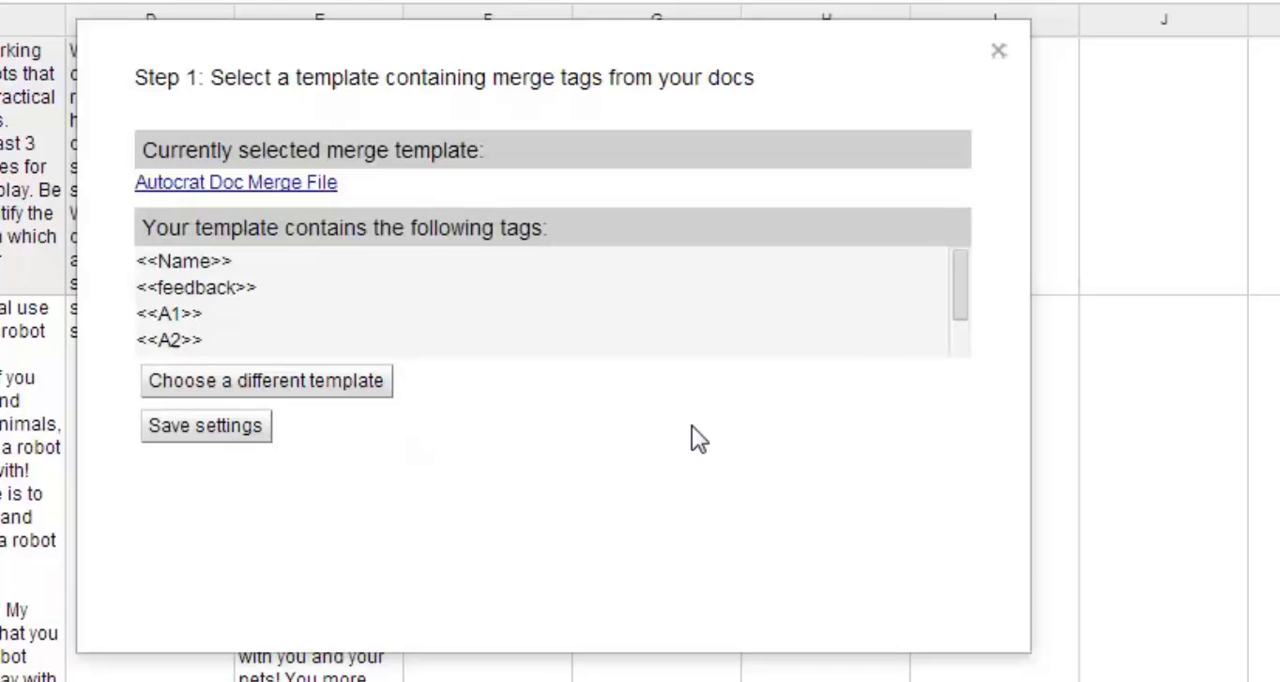
drag(959, 288, 962, 355)
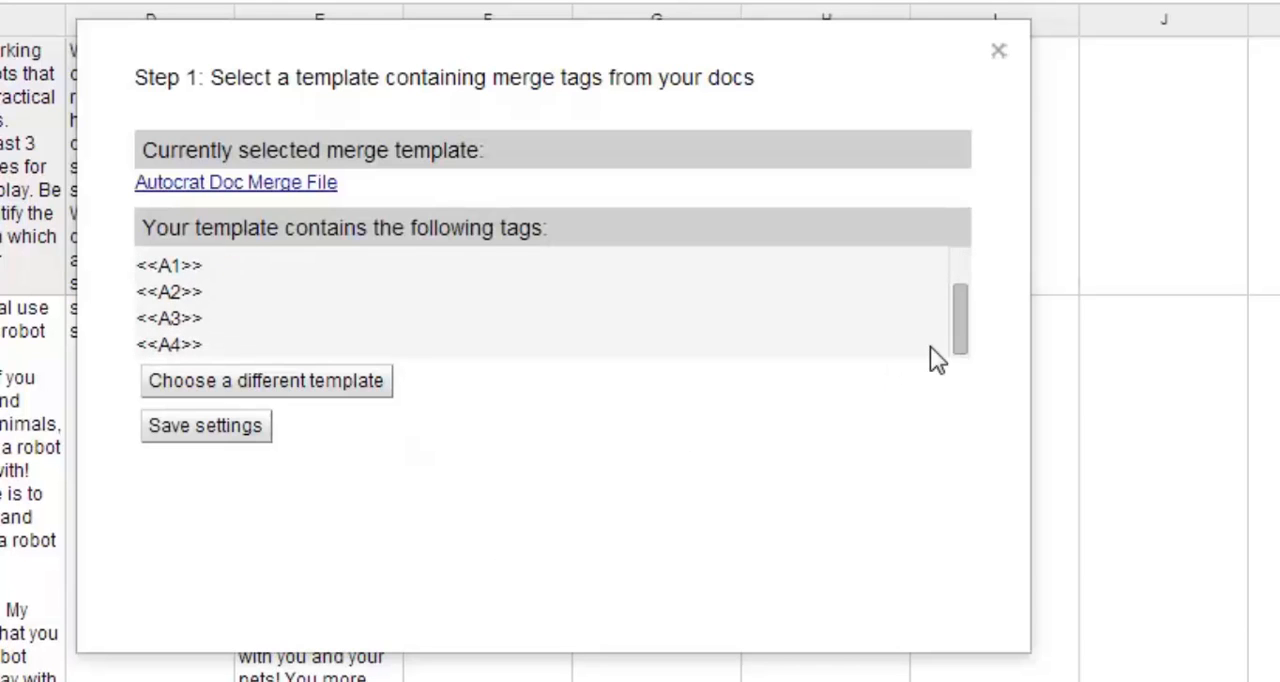
click(210, 436)
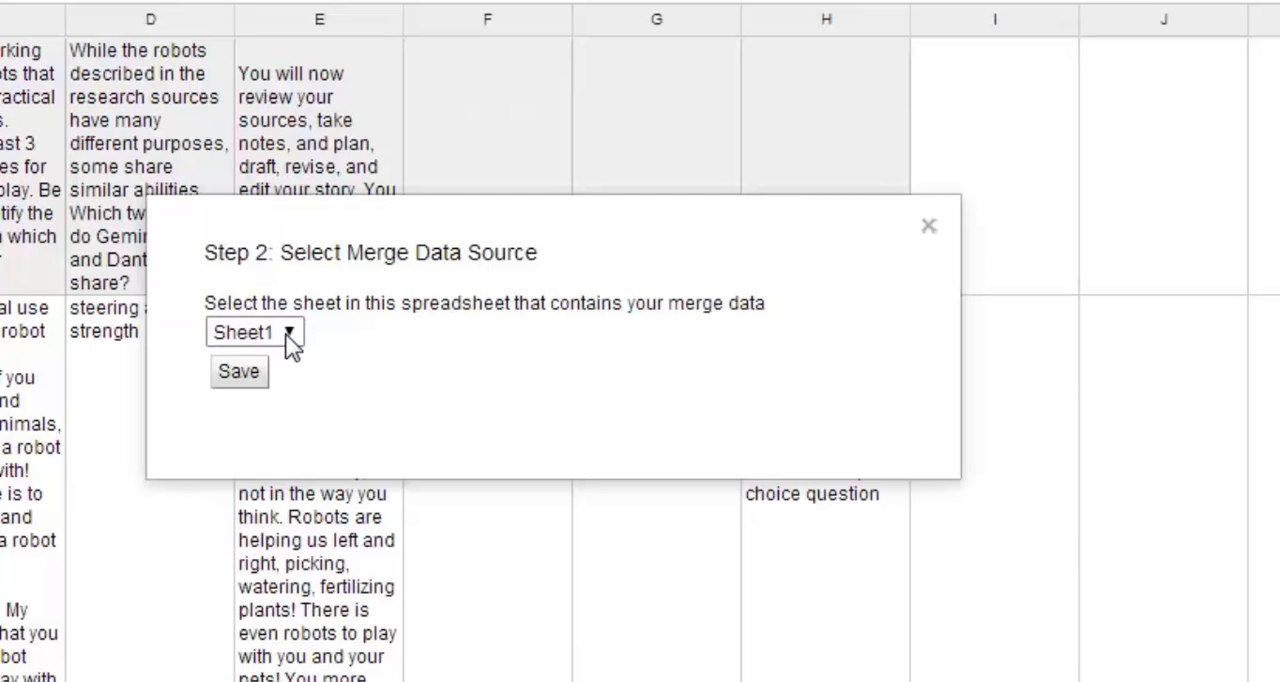
Save Sheet1 as the merge data source and submit the optional merge conditions with the value left blank.
click(240, 373)
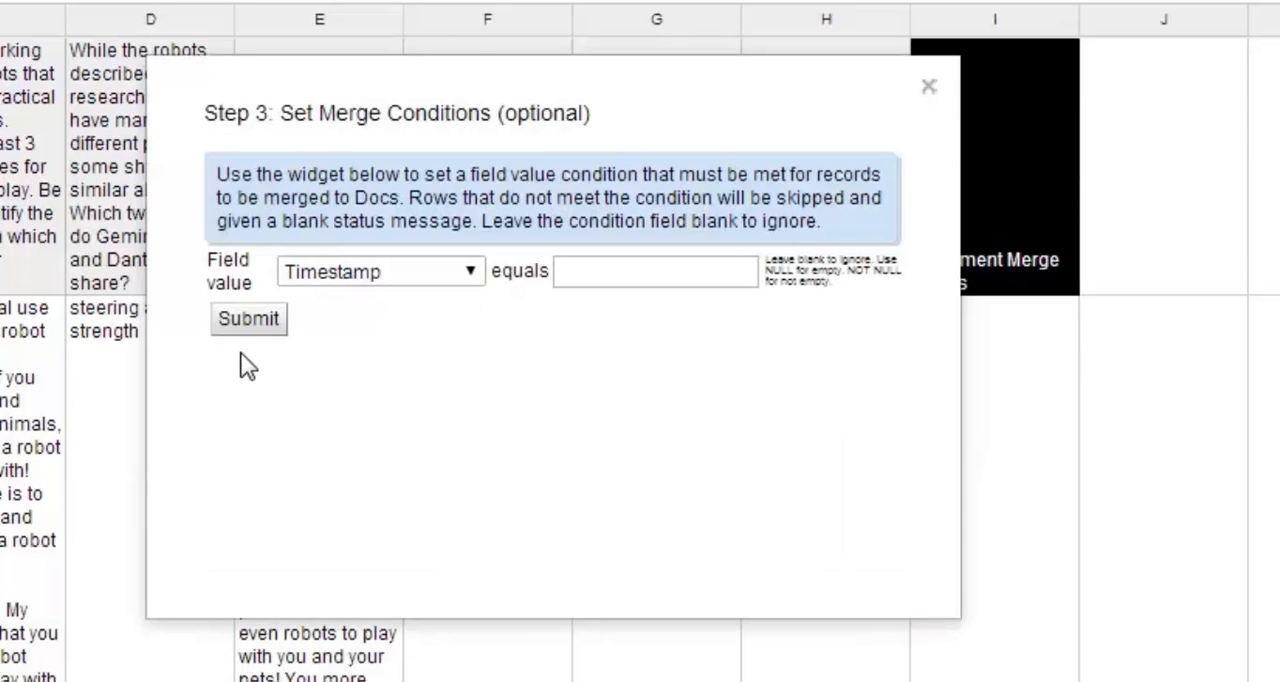
click(249, 320)
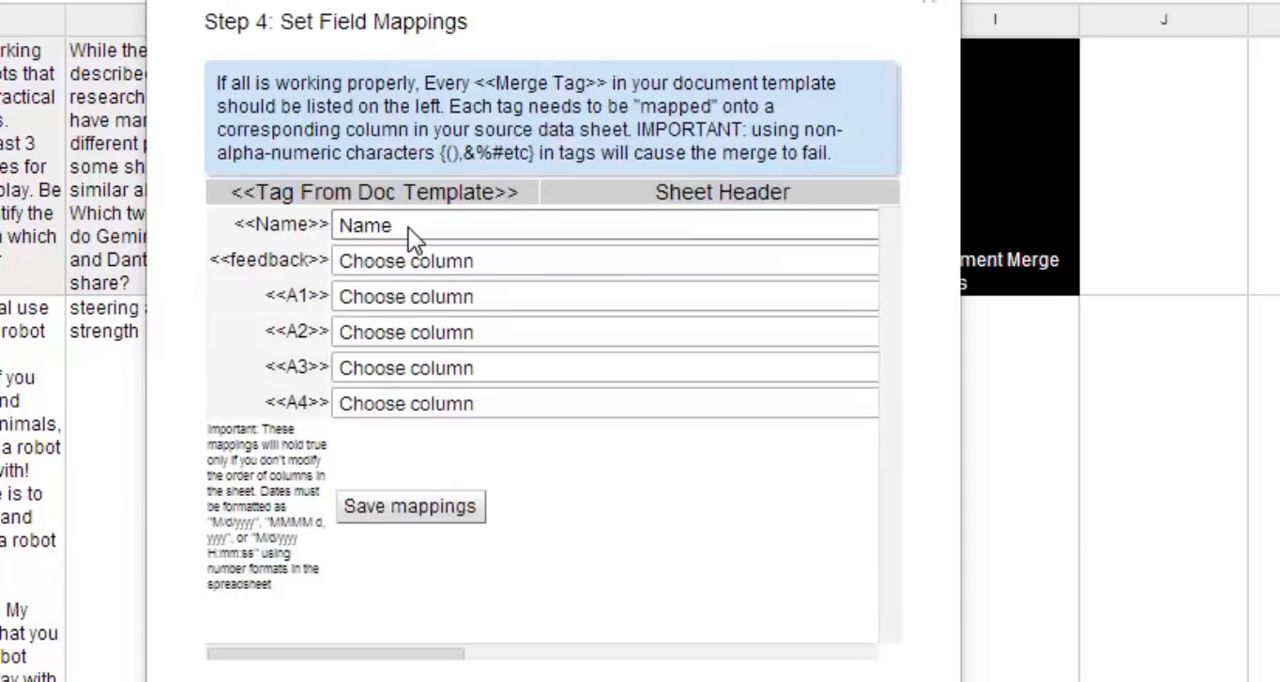
Map <<feedback>> to Score/comments and <<A1>> through <<A4>> to the four question columns in sheet order, and save the mappings.
click(448, 262)
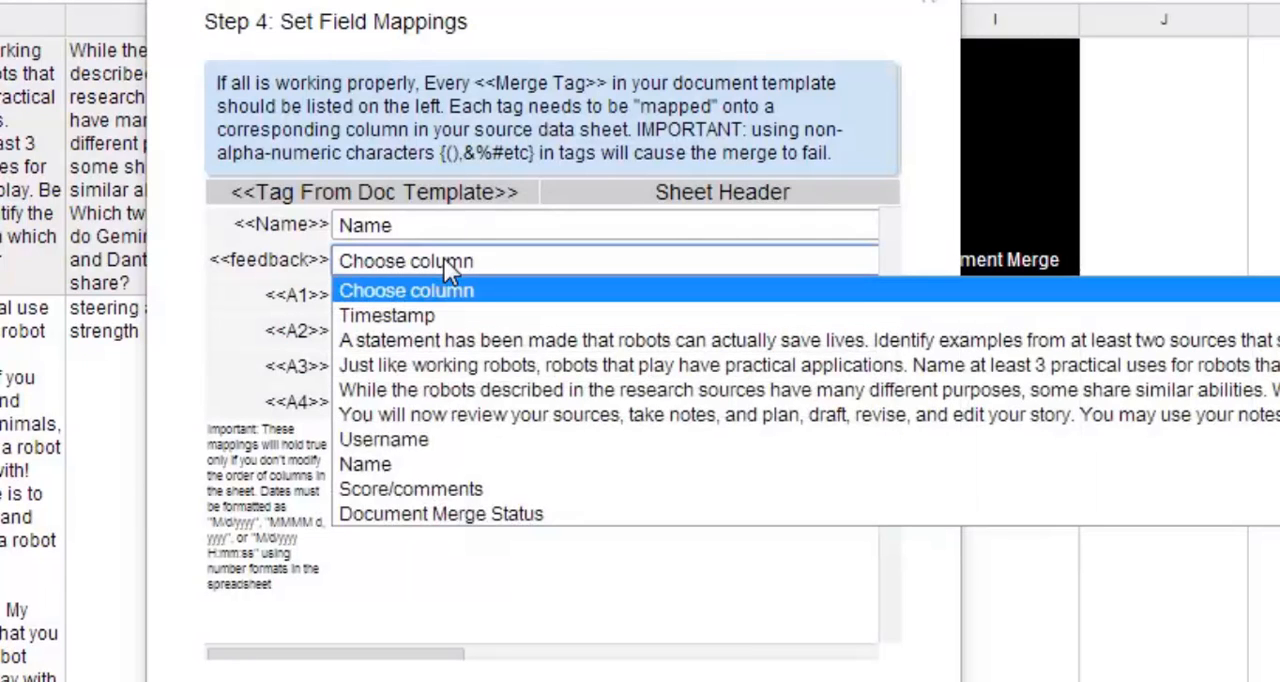
click(436, 487)
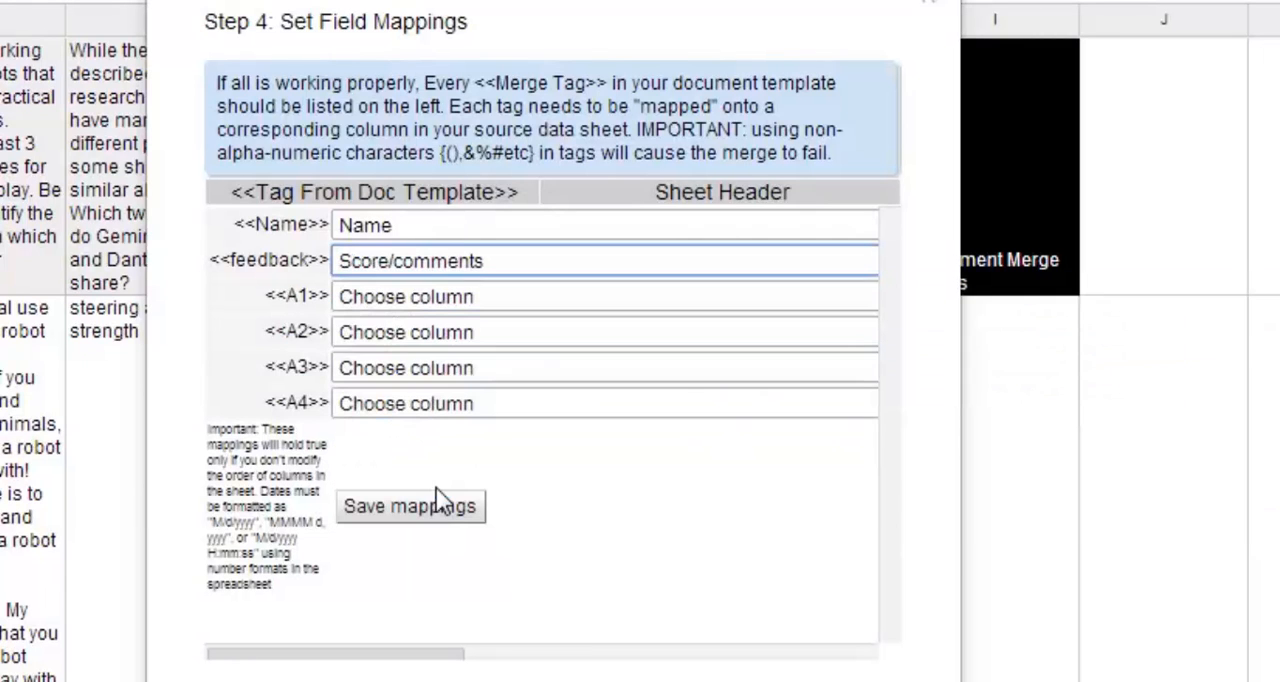
click(453, 297)
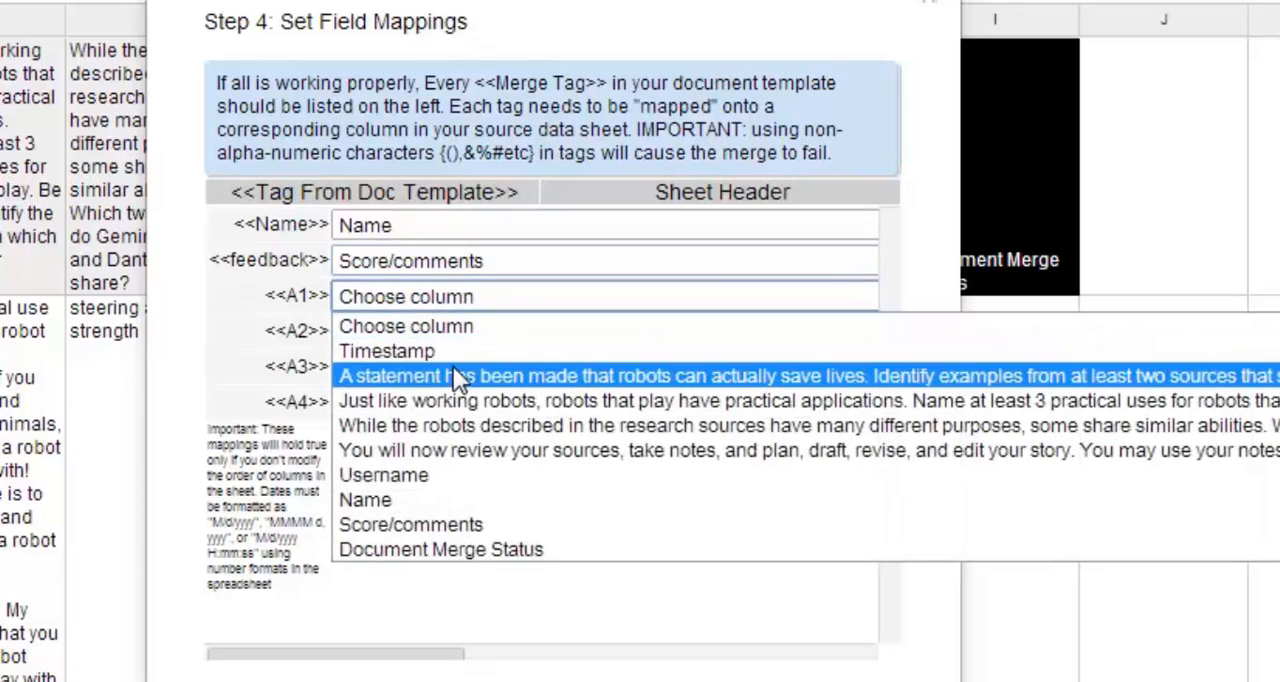
click(453, 372)
click(455, 338)
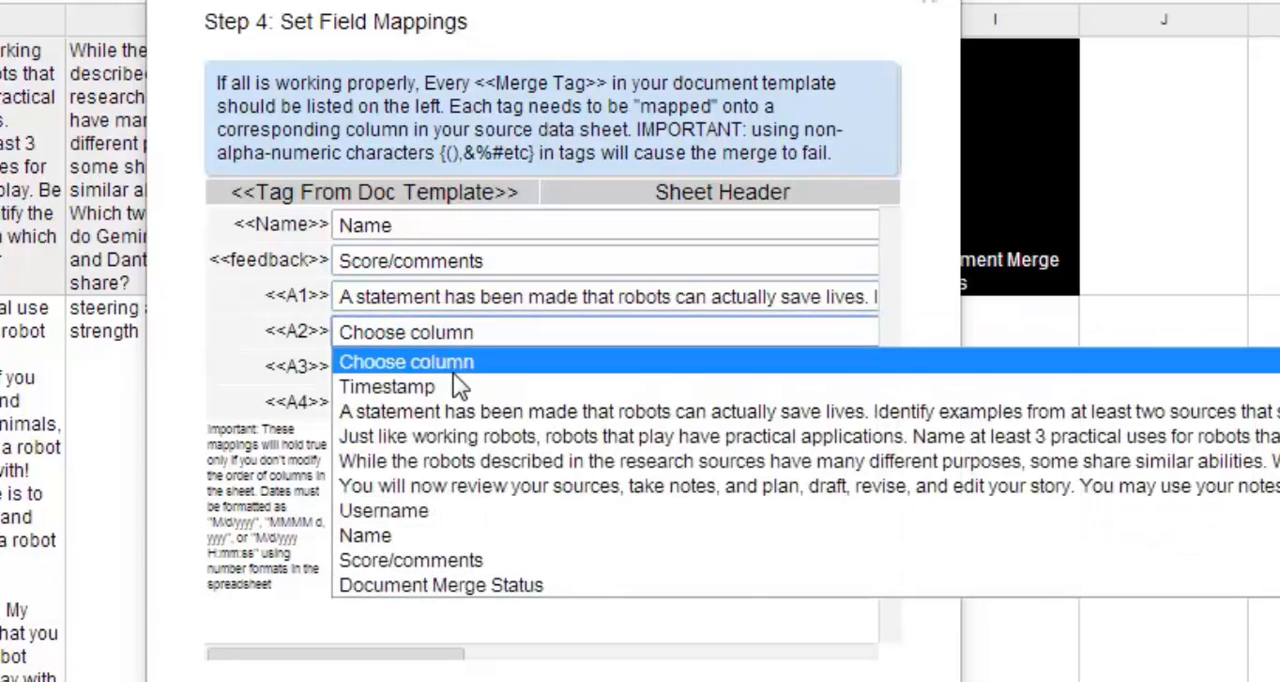
click(453, 431)
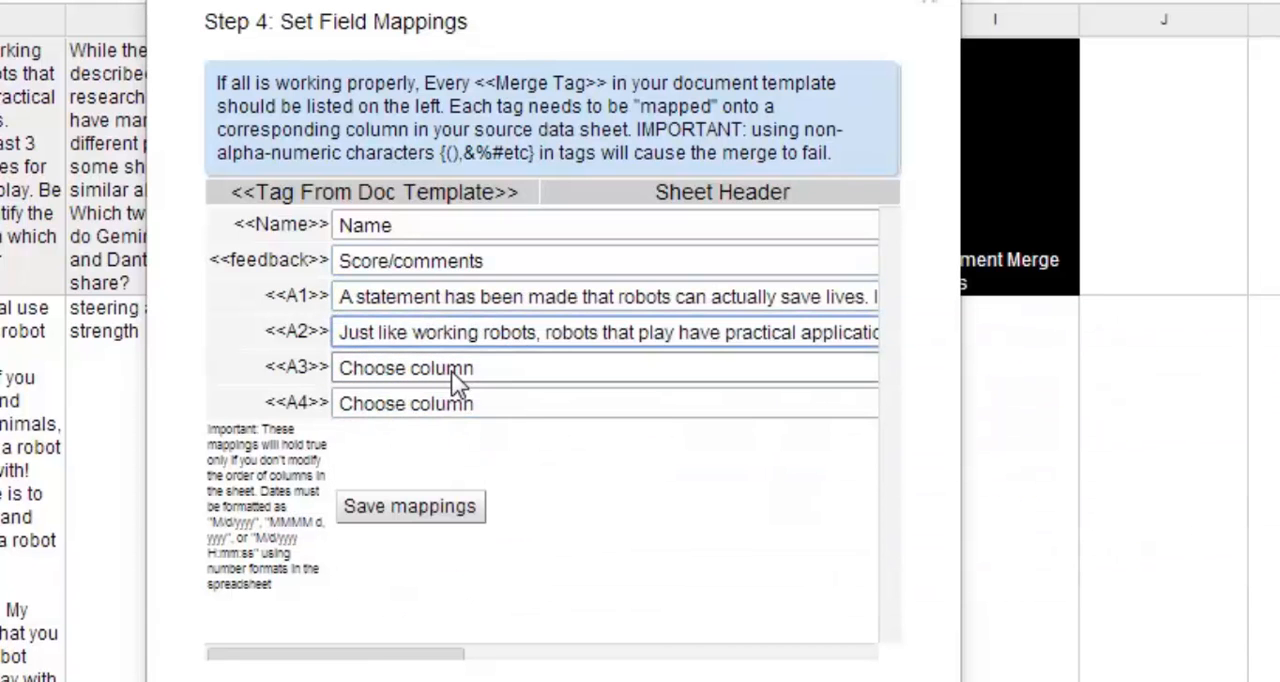
click(451, 371)
click(448, 499)
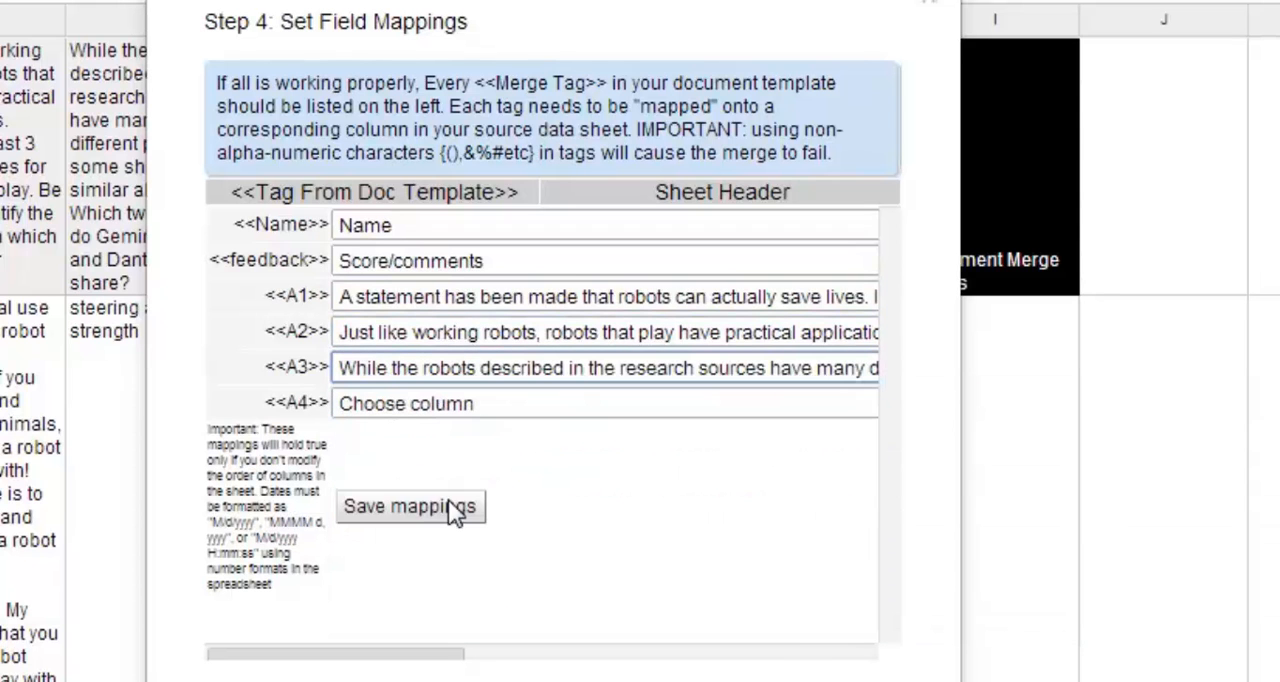
click(457, 402)
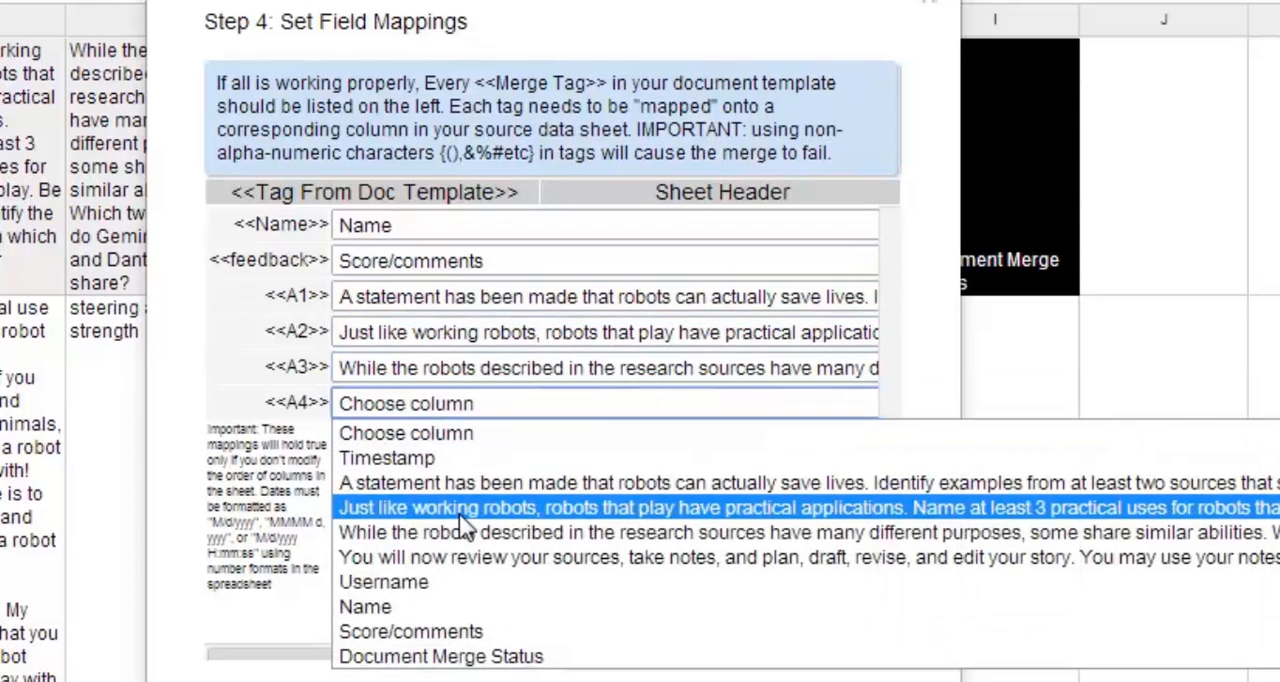
click(456, 556)
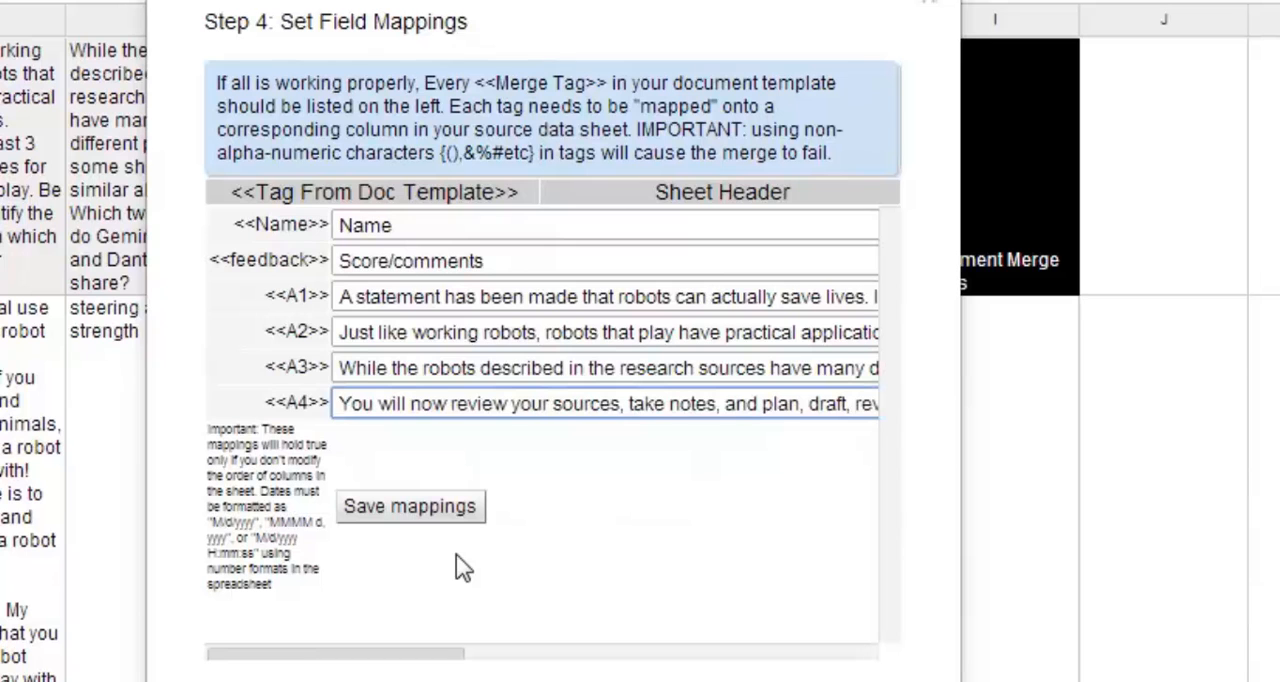
click(436, 507)
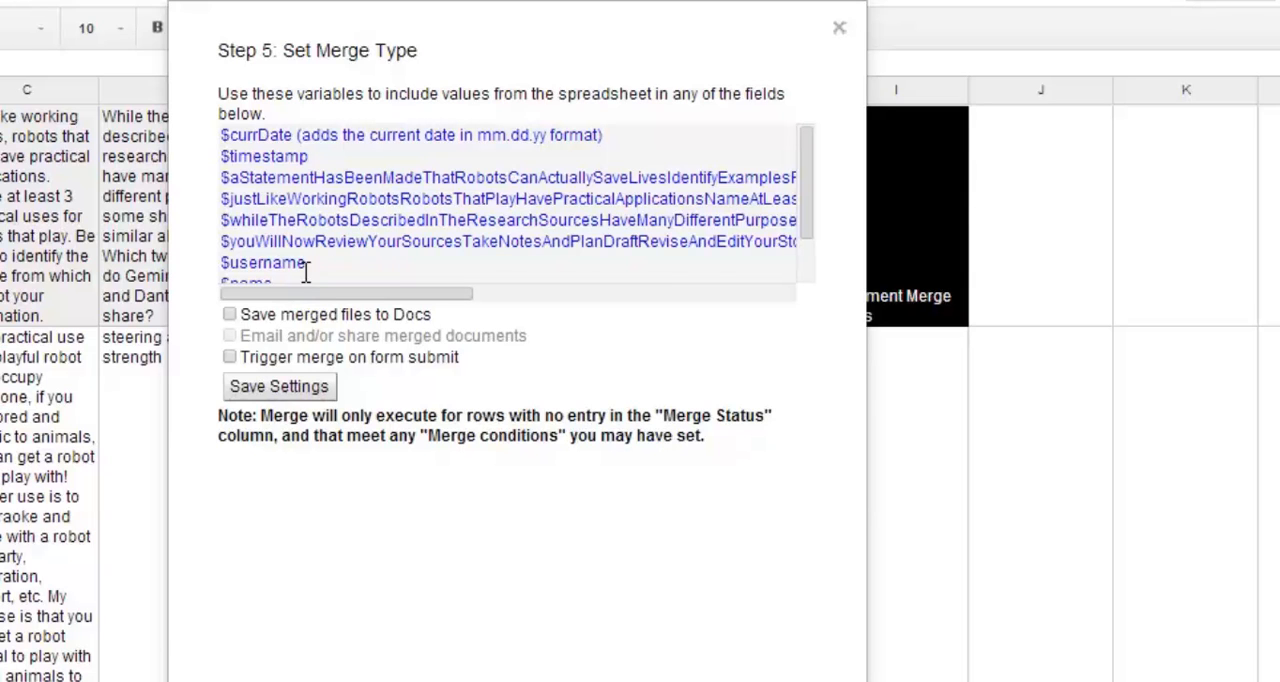
Enable saving merged files to Docs, with Script Trial as the primary destination folder.
click(230, 315)
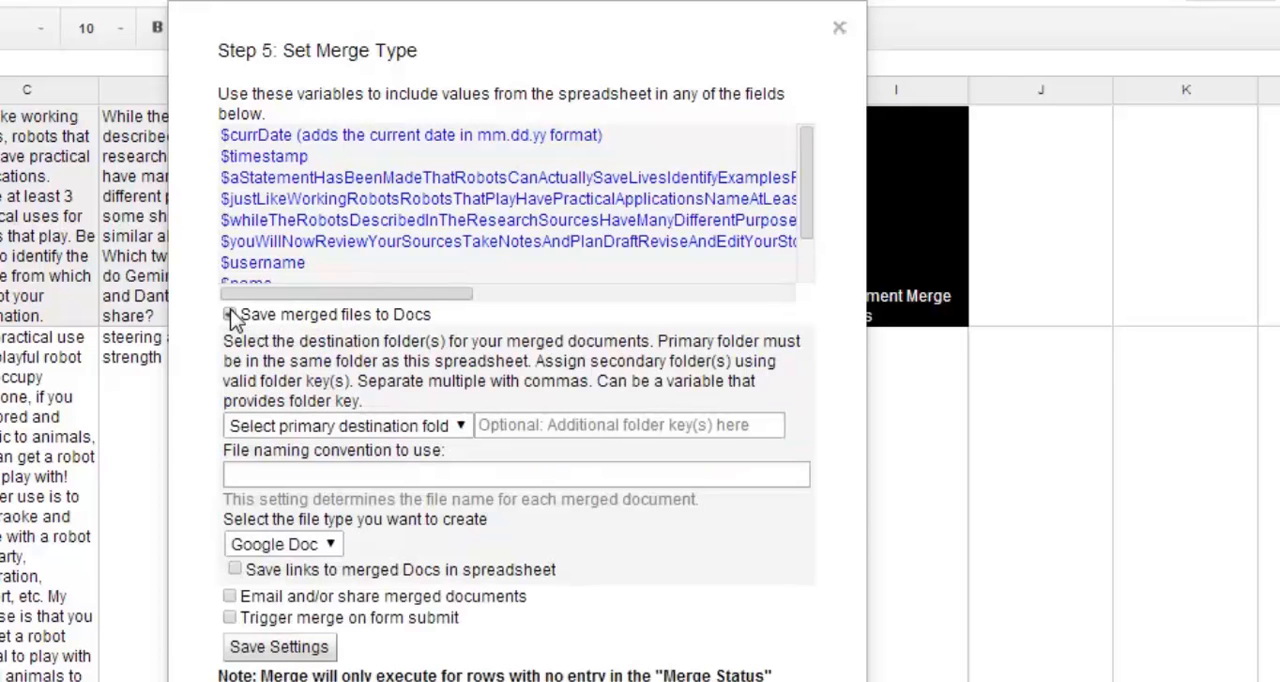
click(459, 425)
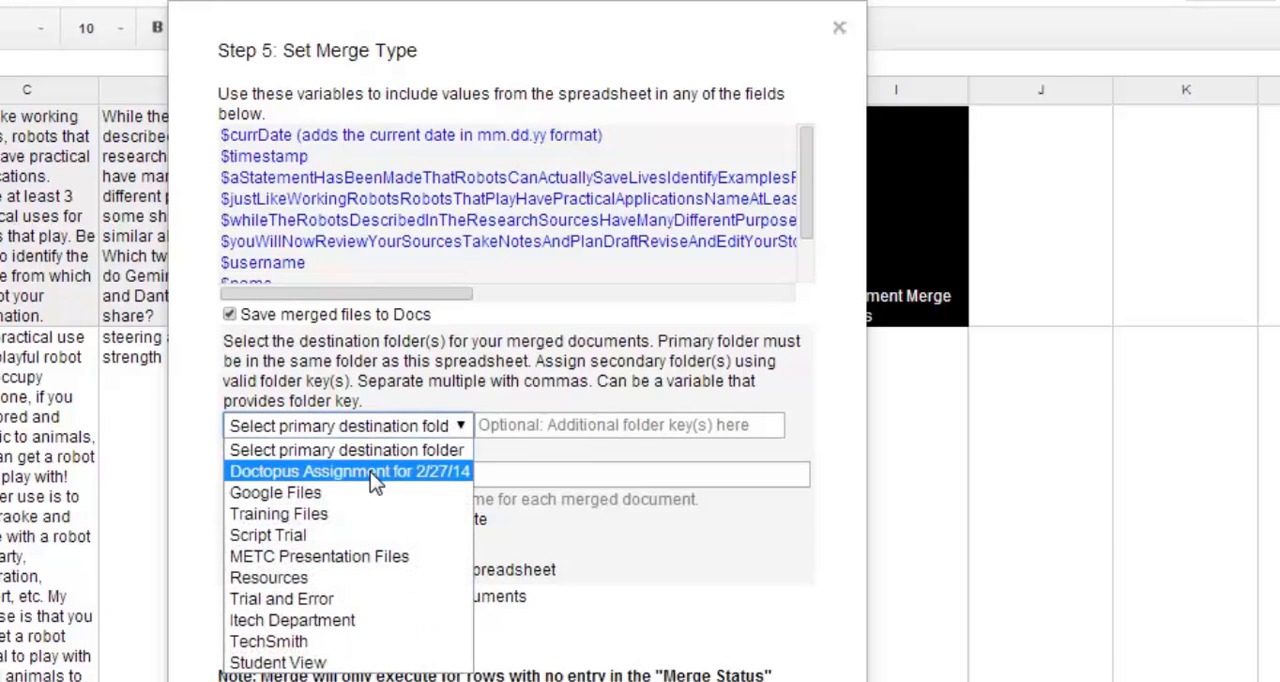
click(325, 537)
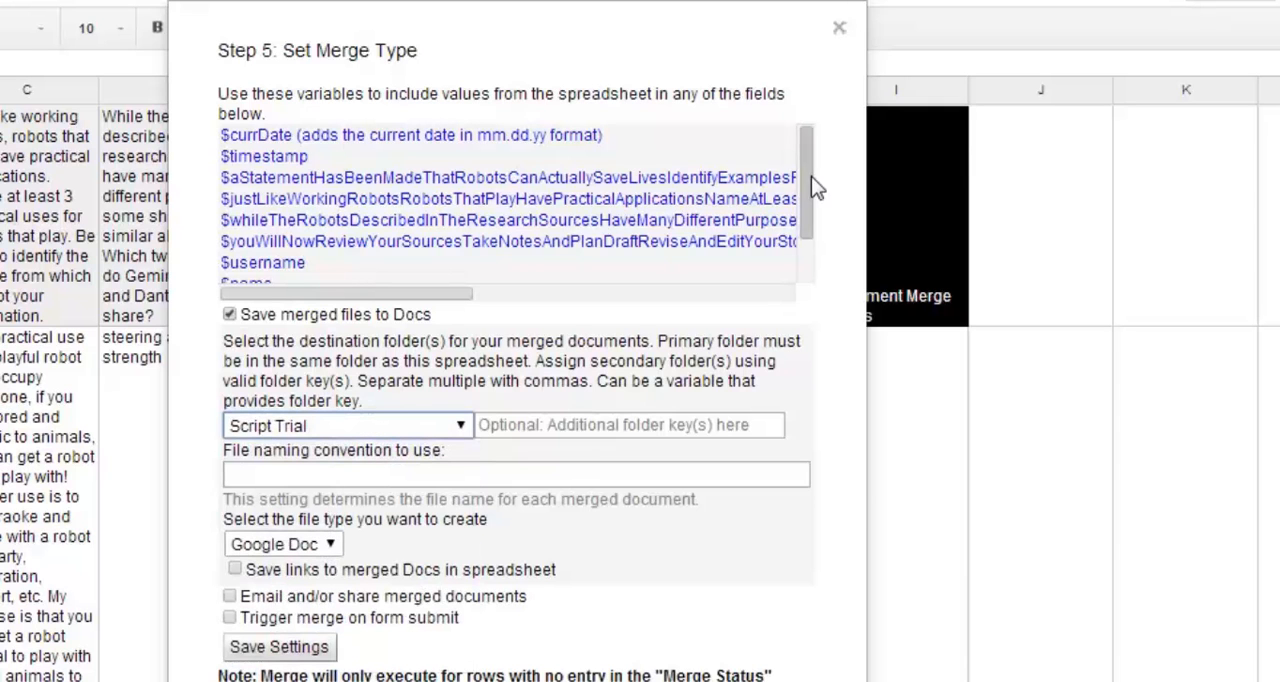
Set the merged documents' file naming convention to "$name Feedback", copying the $name variable from the variable list.
drag(811, 176, 808, 248)
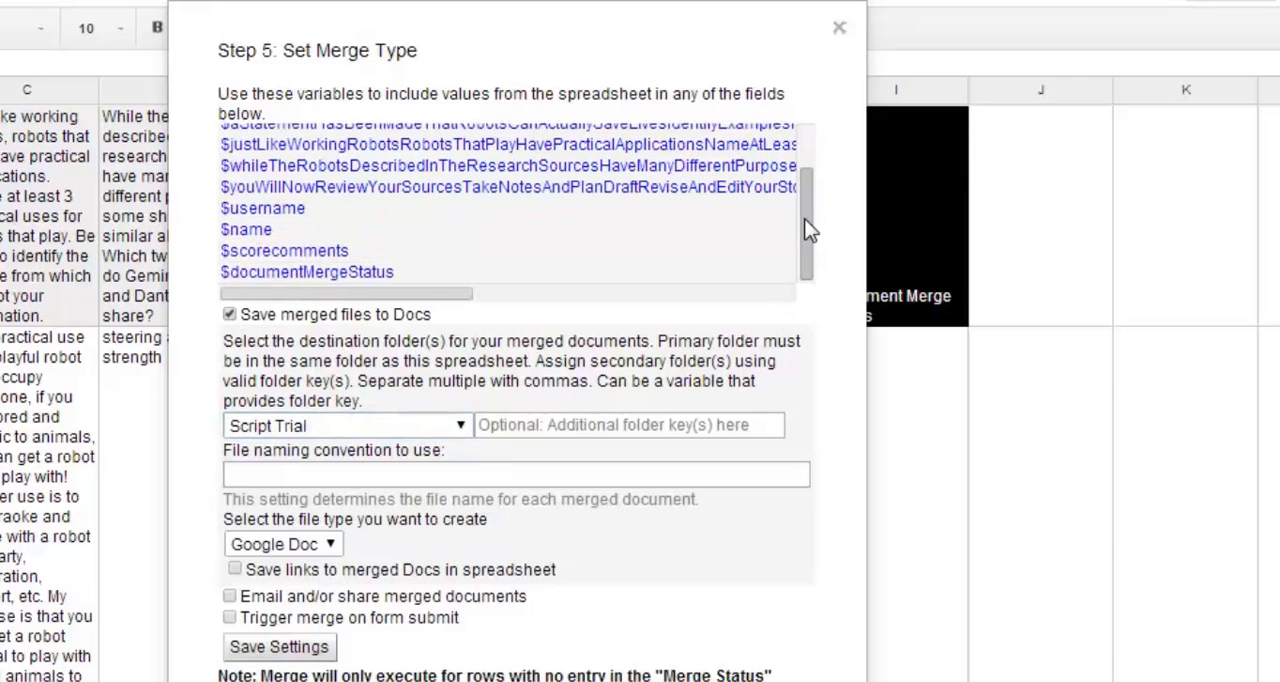
drag(272, 231, 220, 234)
key(ctrl+c)
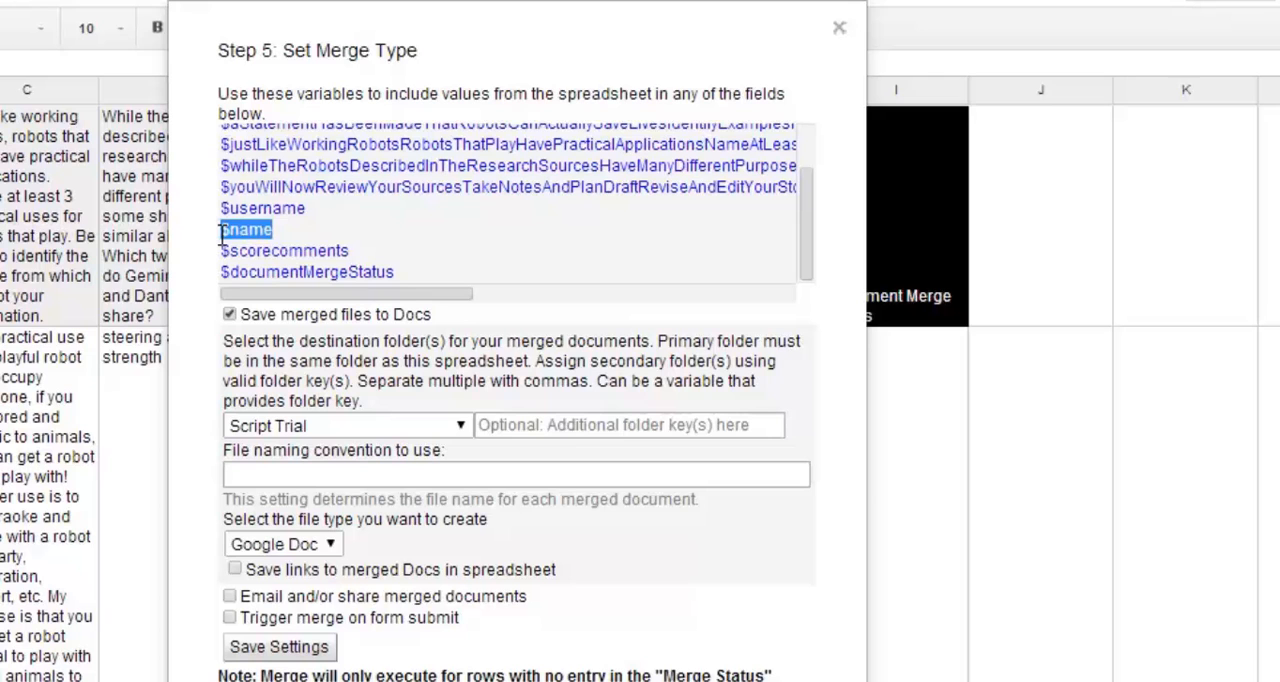
click(272, 474)
key(ctrl+v)
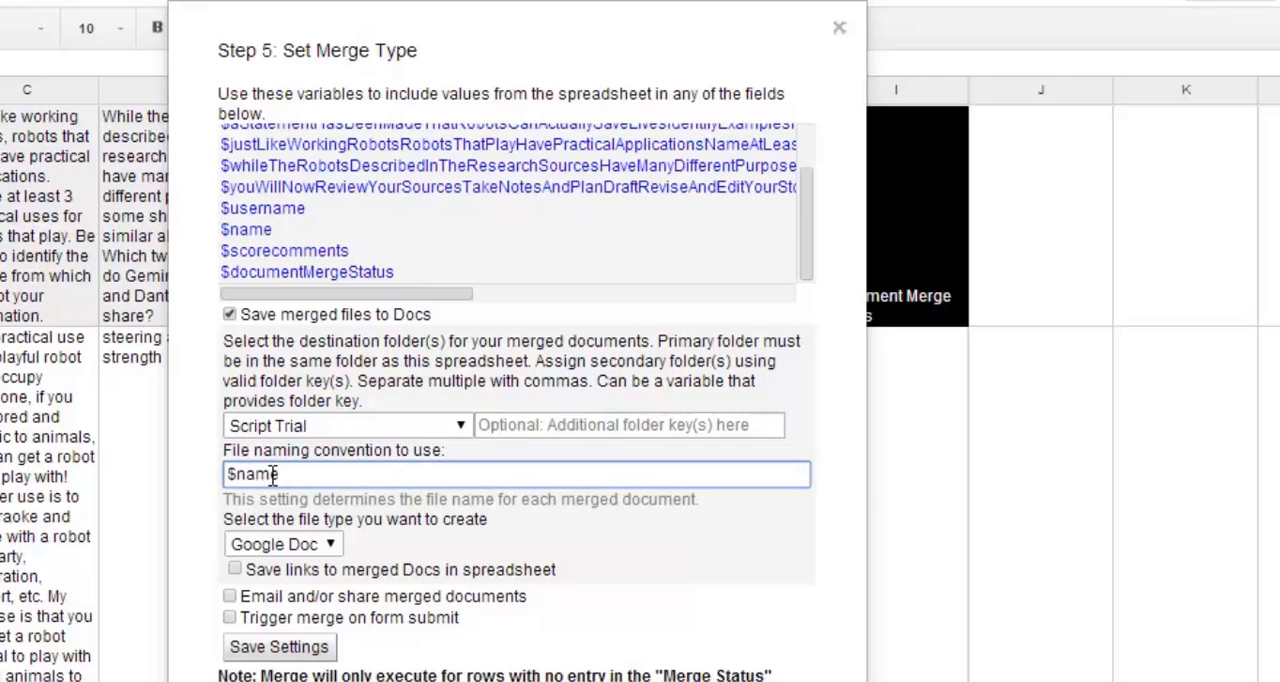
text(Feedback)
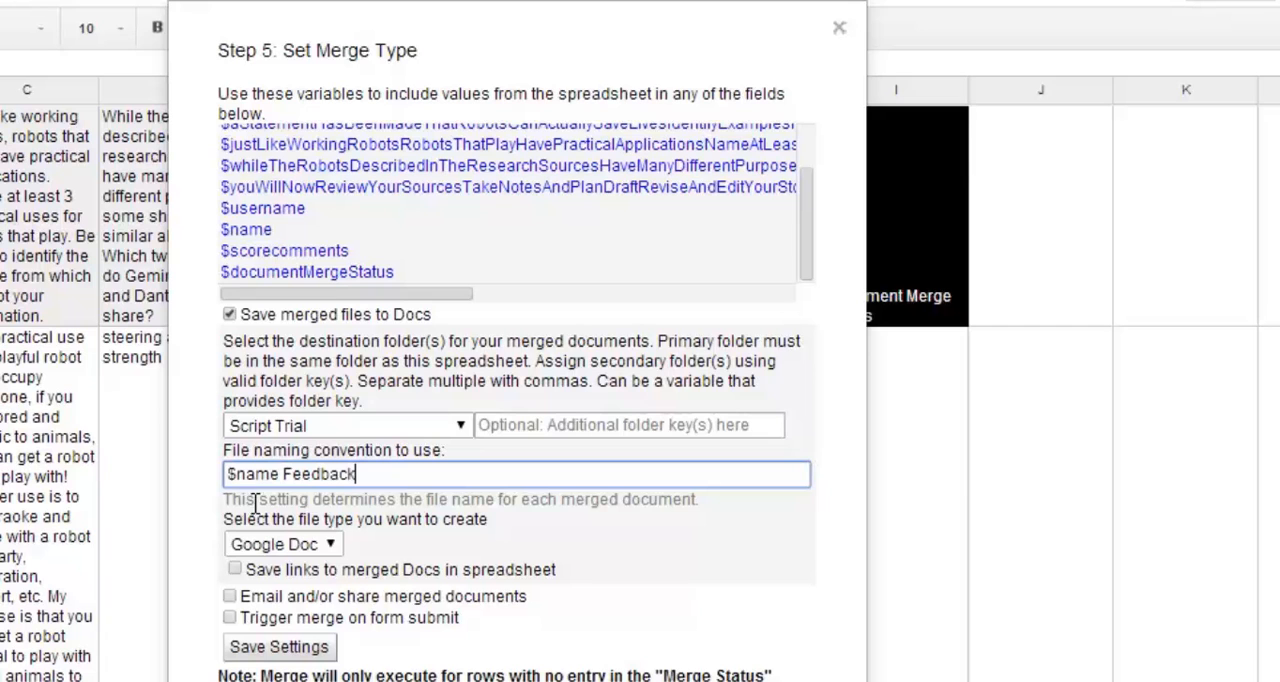
Keep Google Doc as the merged file type and enable saving links to the merged Docs in the spreadsheet.
click(329, 547)
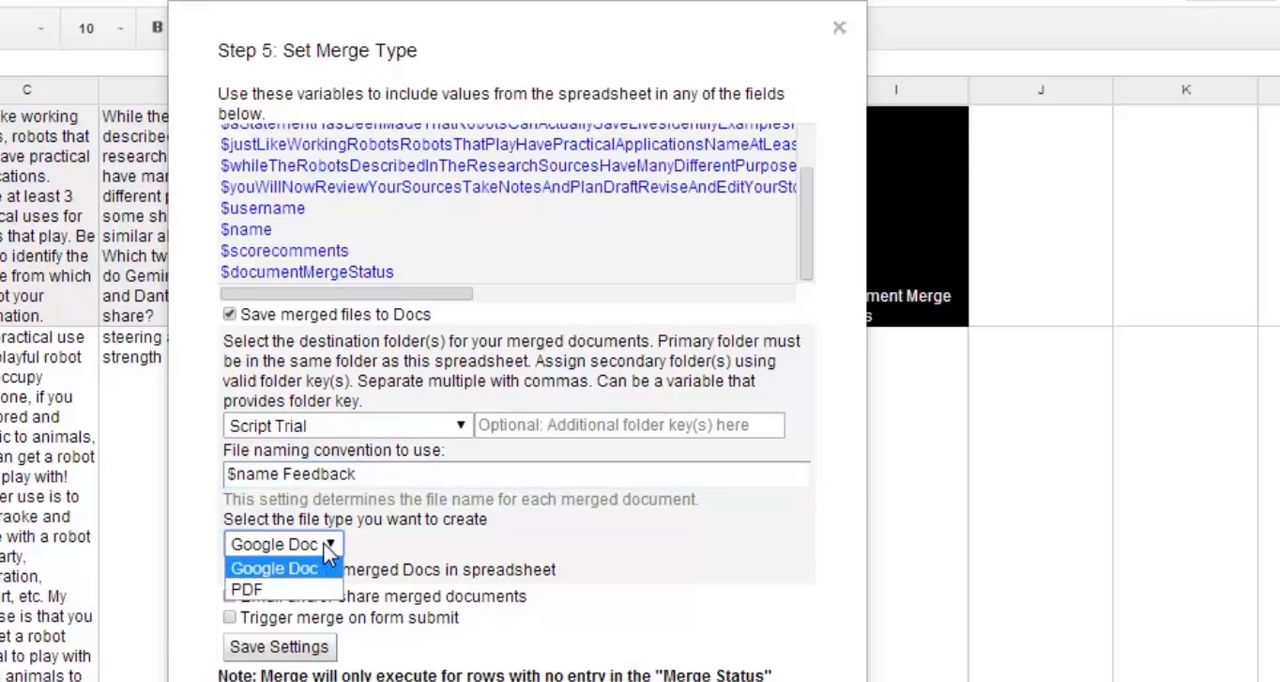
click(324, 544)
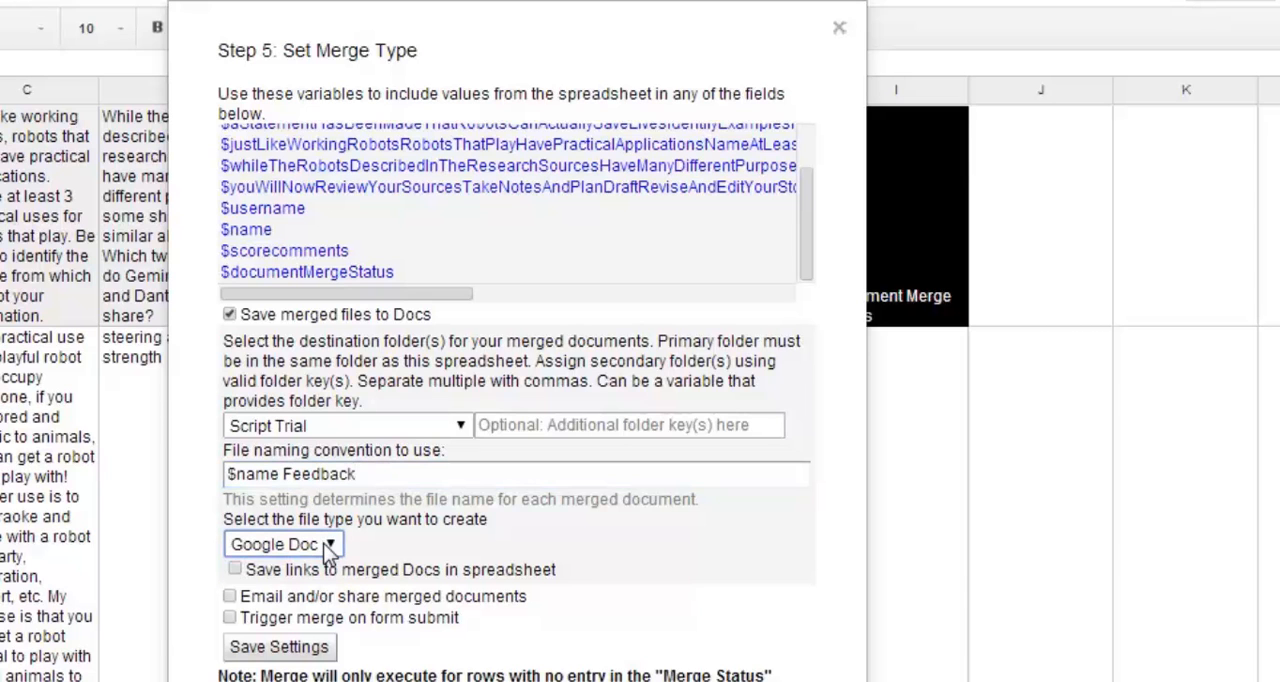
click(232, 570)
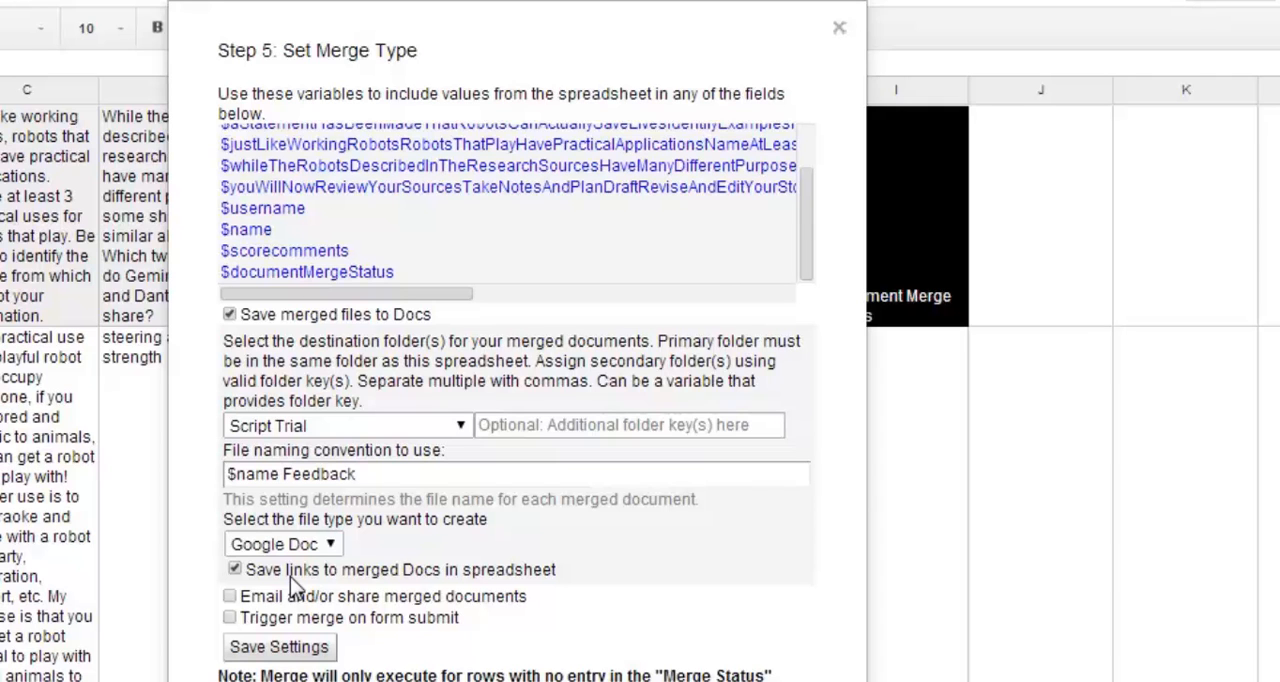
Enable emailing of the merged documents and set the recipient email addresses to the $username variable, copied from the variable list.
click(231, 596)
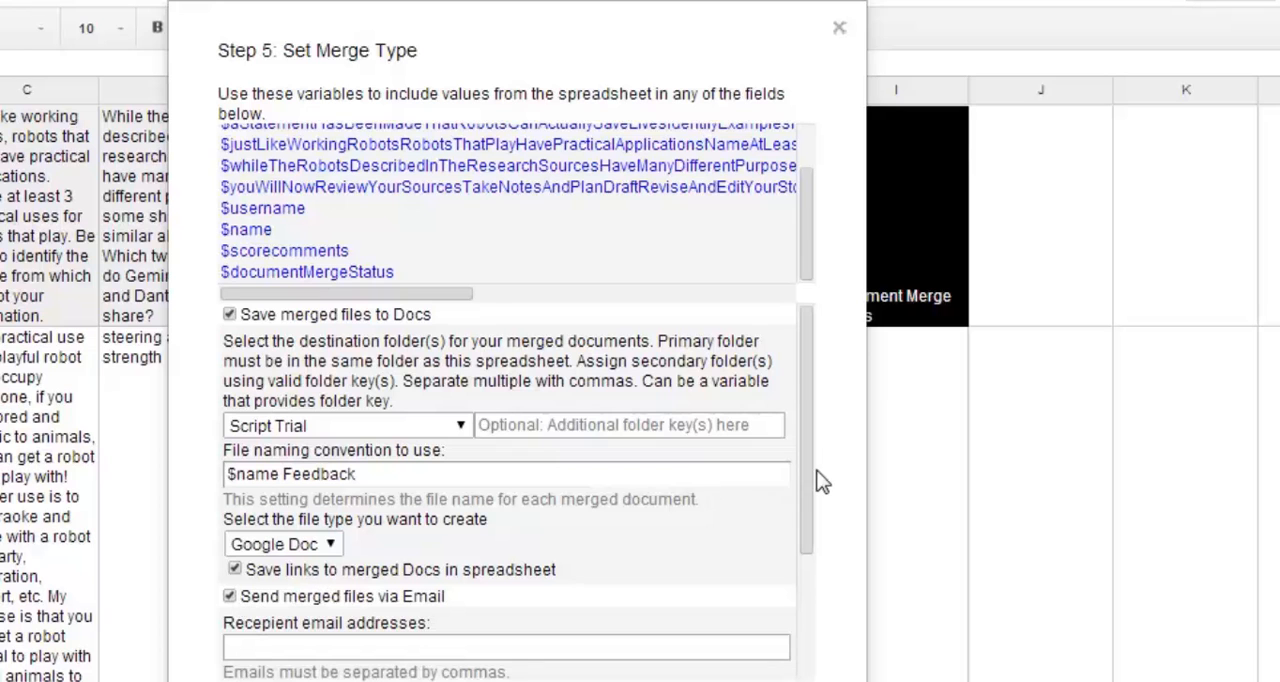
drag(811, 486, 801, 572)
click(633, 523)
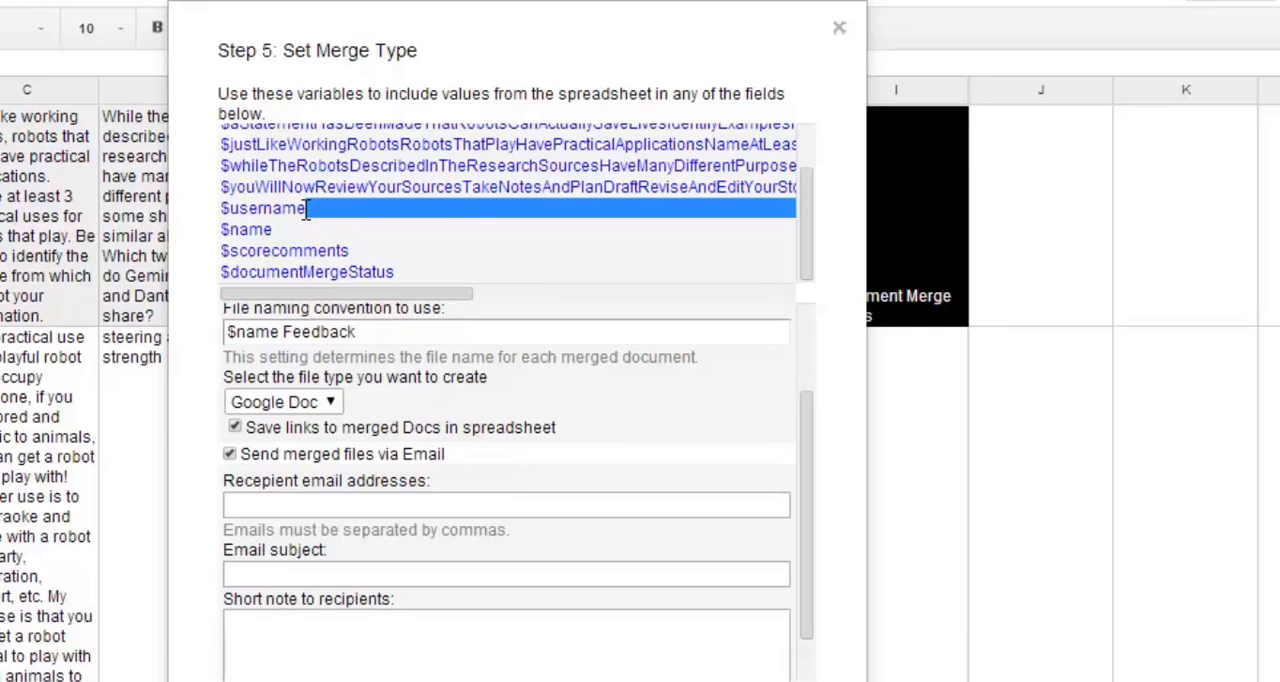
drag(307, 208, 224, 213)
key(ctrl+c)
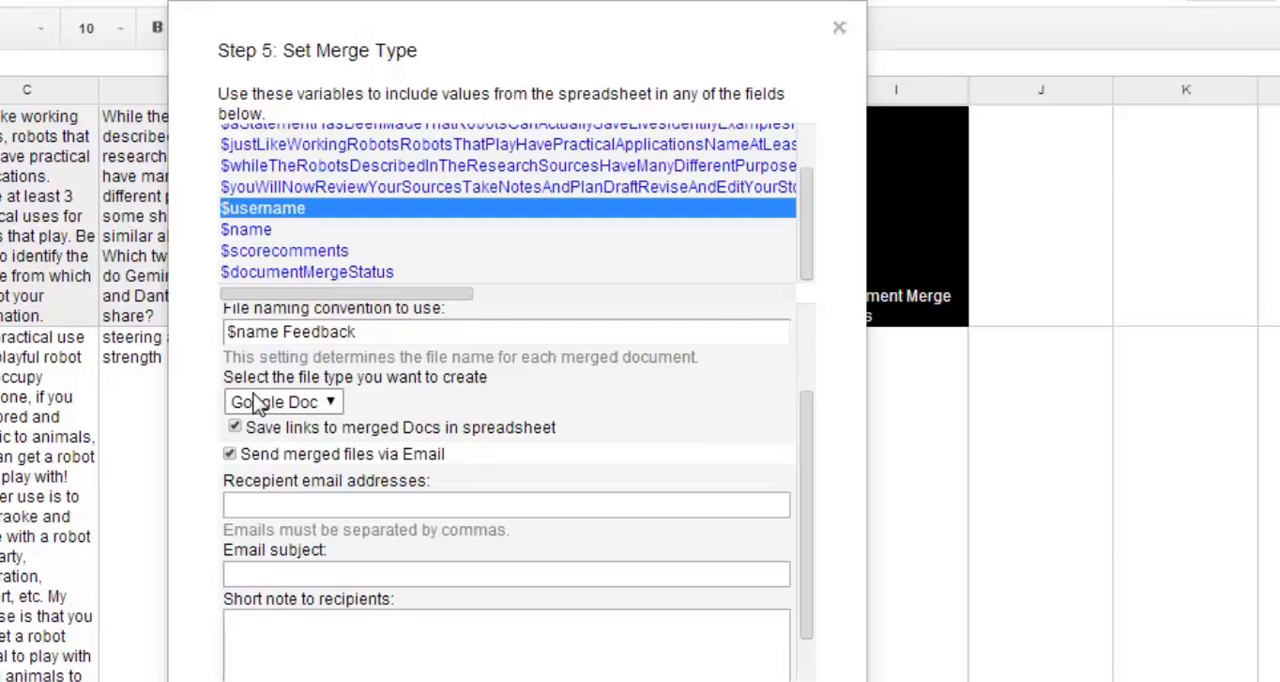
click(264, 506)
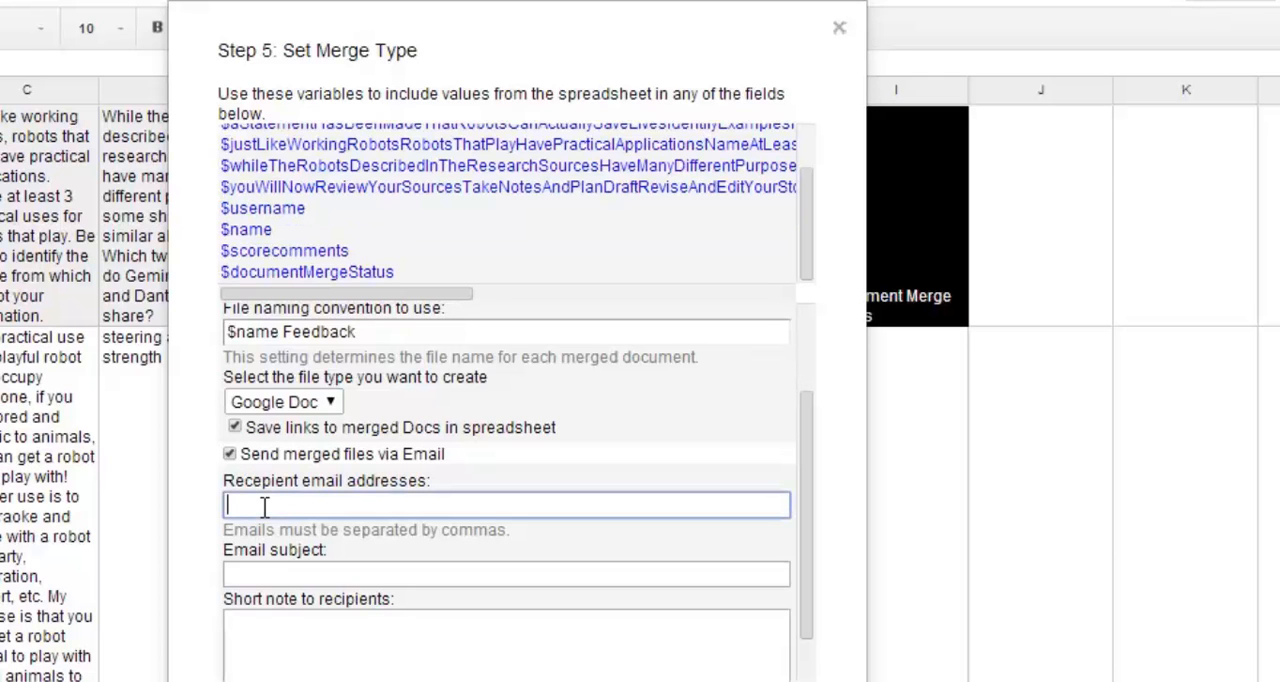
key(ctrl+v)
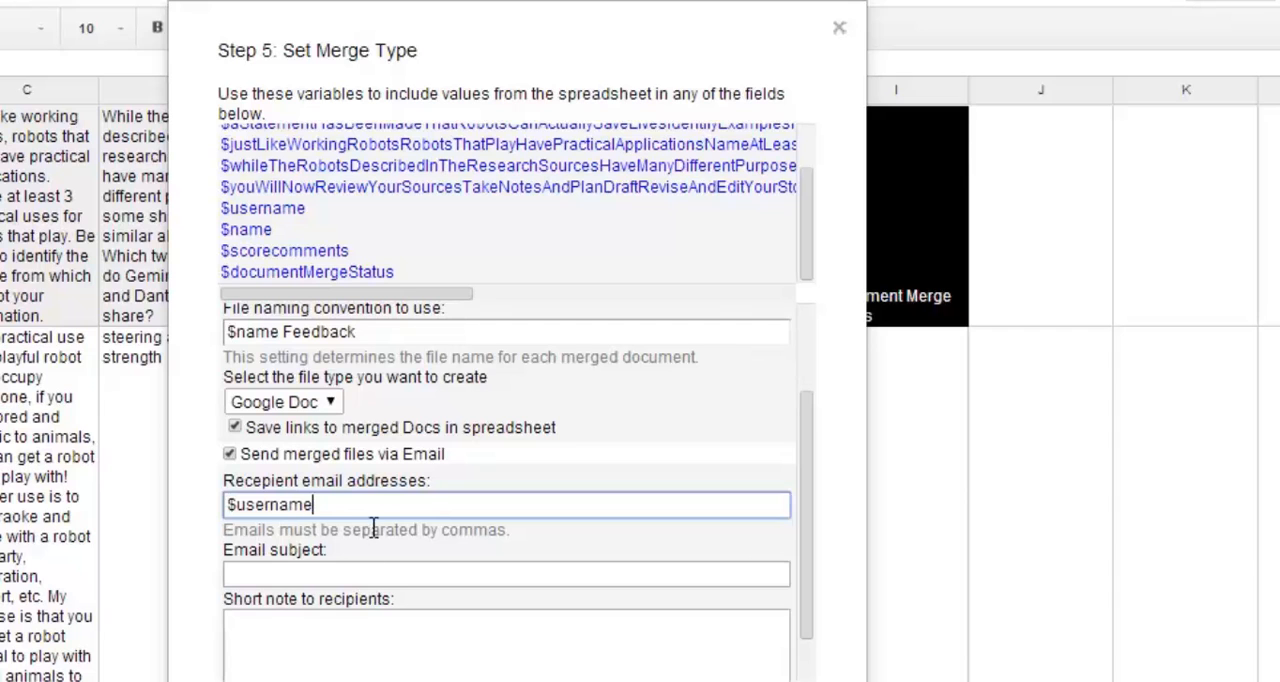
Set the email subject to "Feedback" and the short note to recipients to "message".
click(364, 570)
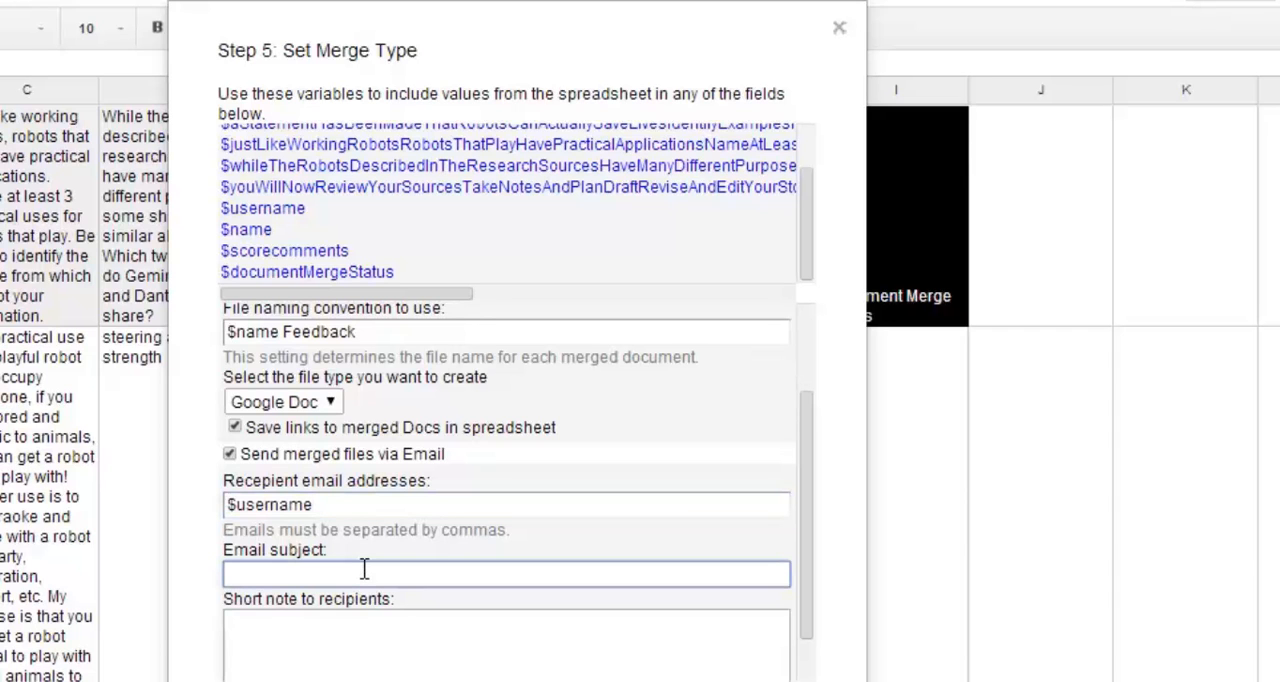
text(Feedback)
click(322, 630)
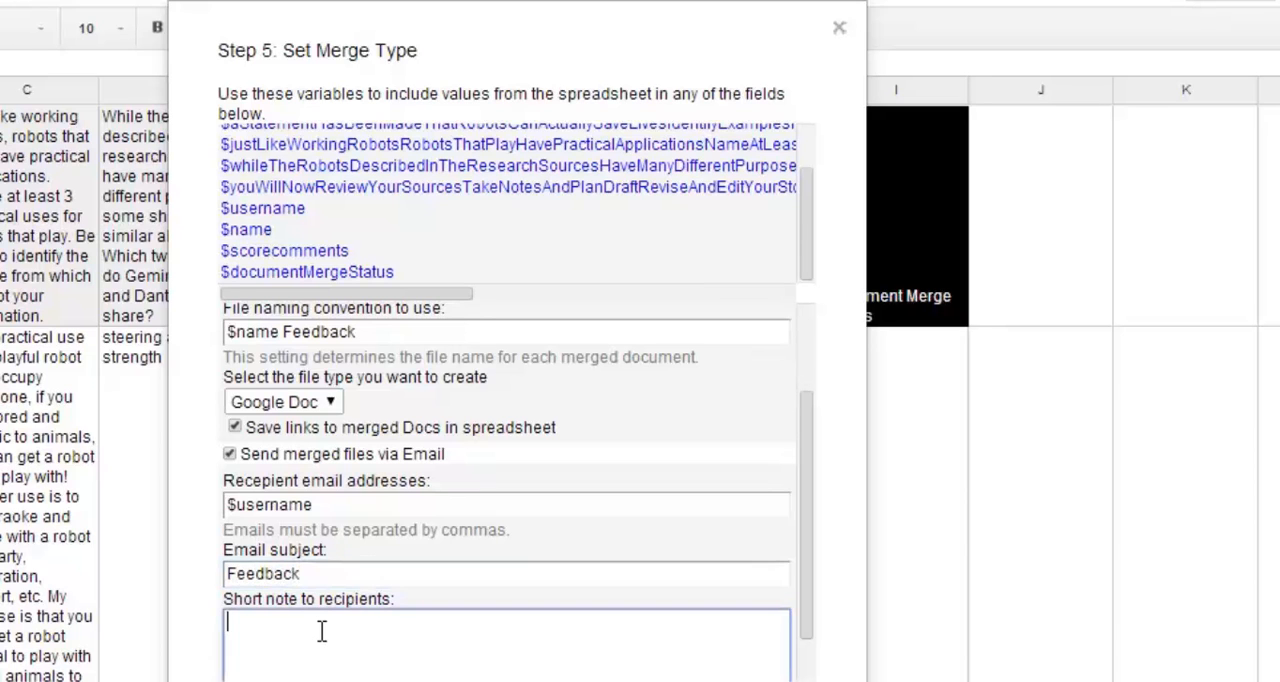
text(message)
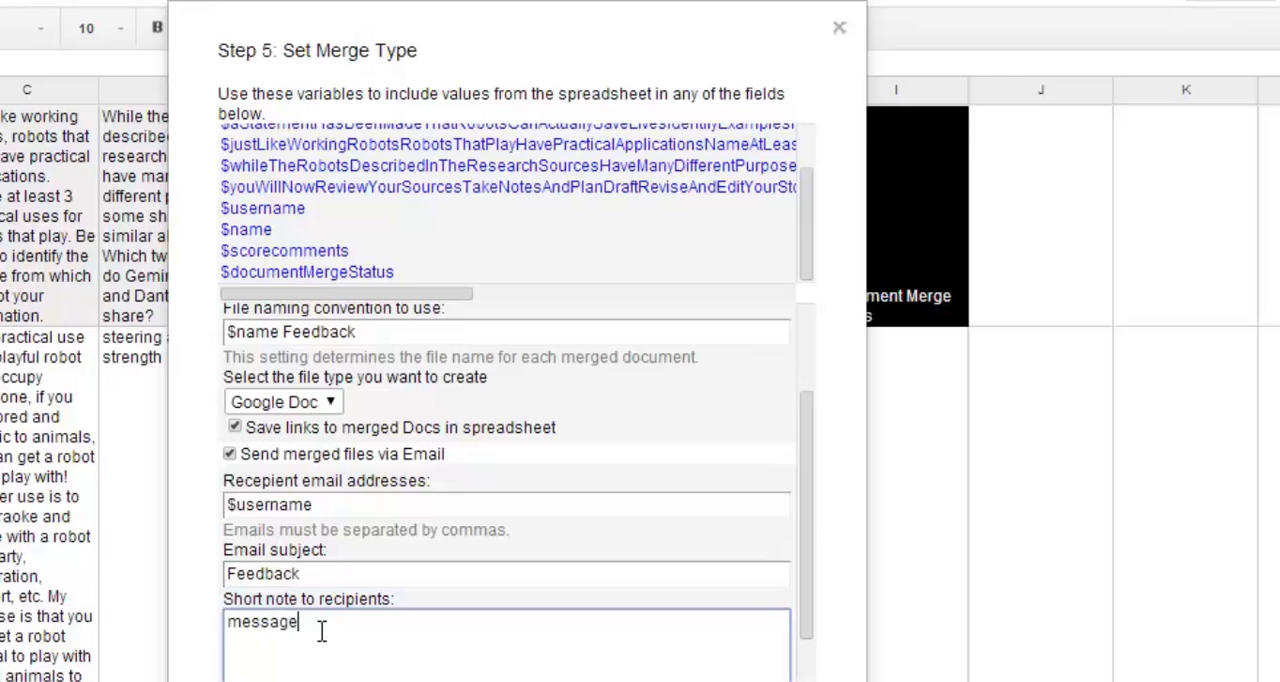
Choose PDF as the attachment type for the emailed merge files.
drag(809, 514, 798, 615)
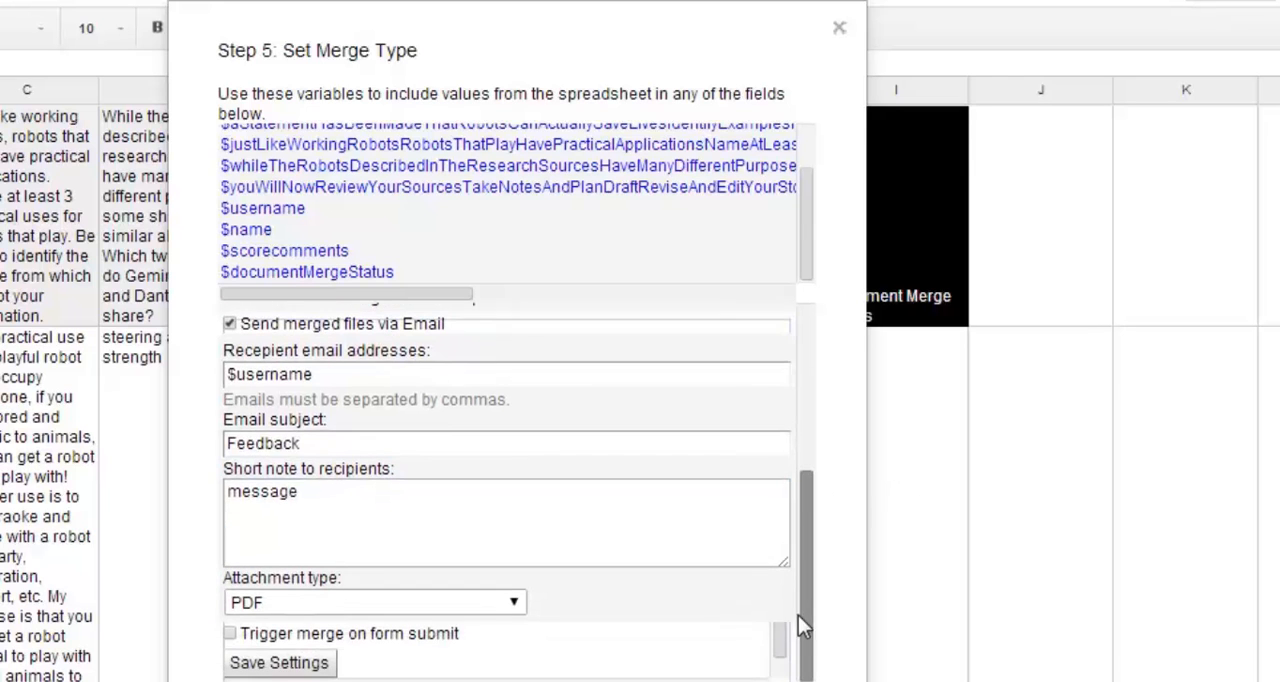
click(508, 602)
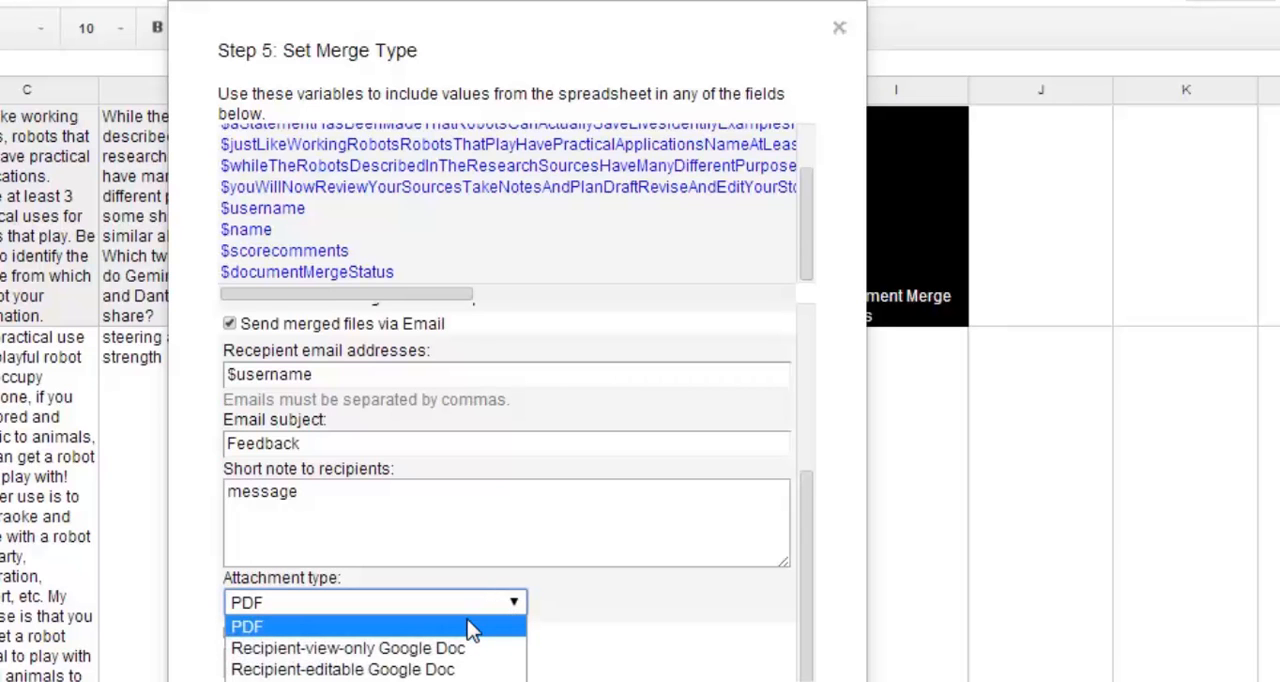
click(464, 625)
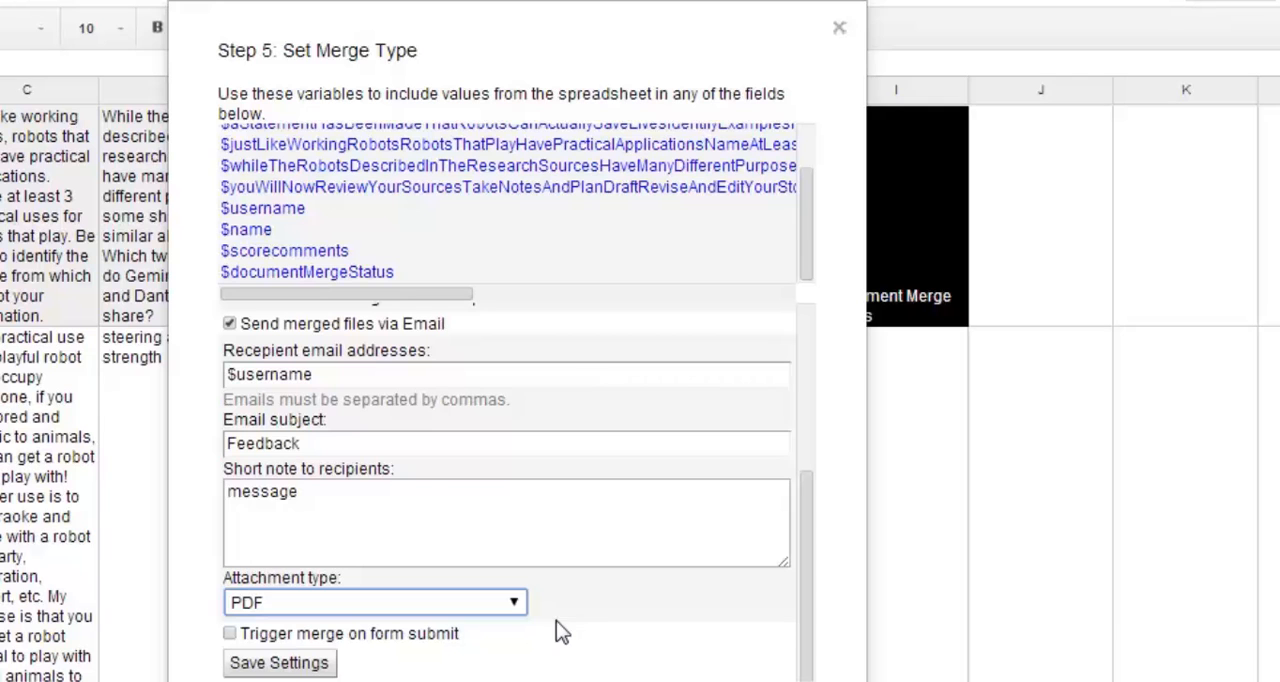
Save the merge type settings and run the full merge, dismissing the completion message.
click(281, 666)
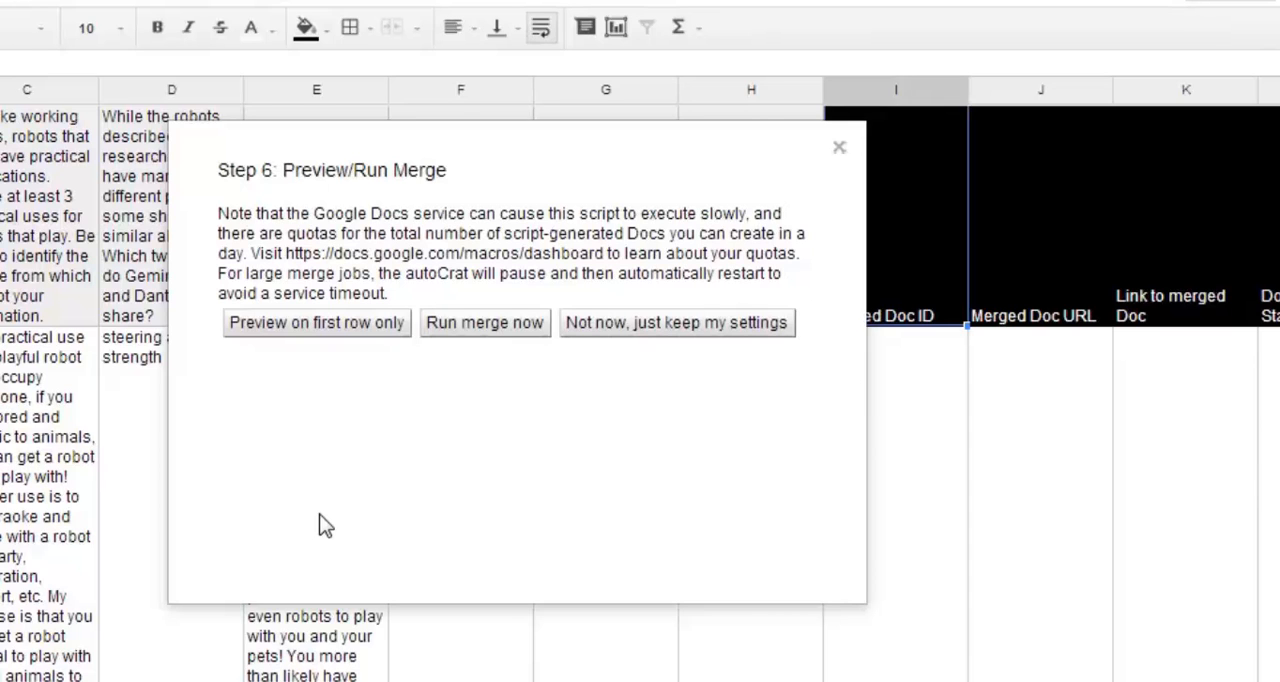
click(480, 325)
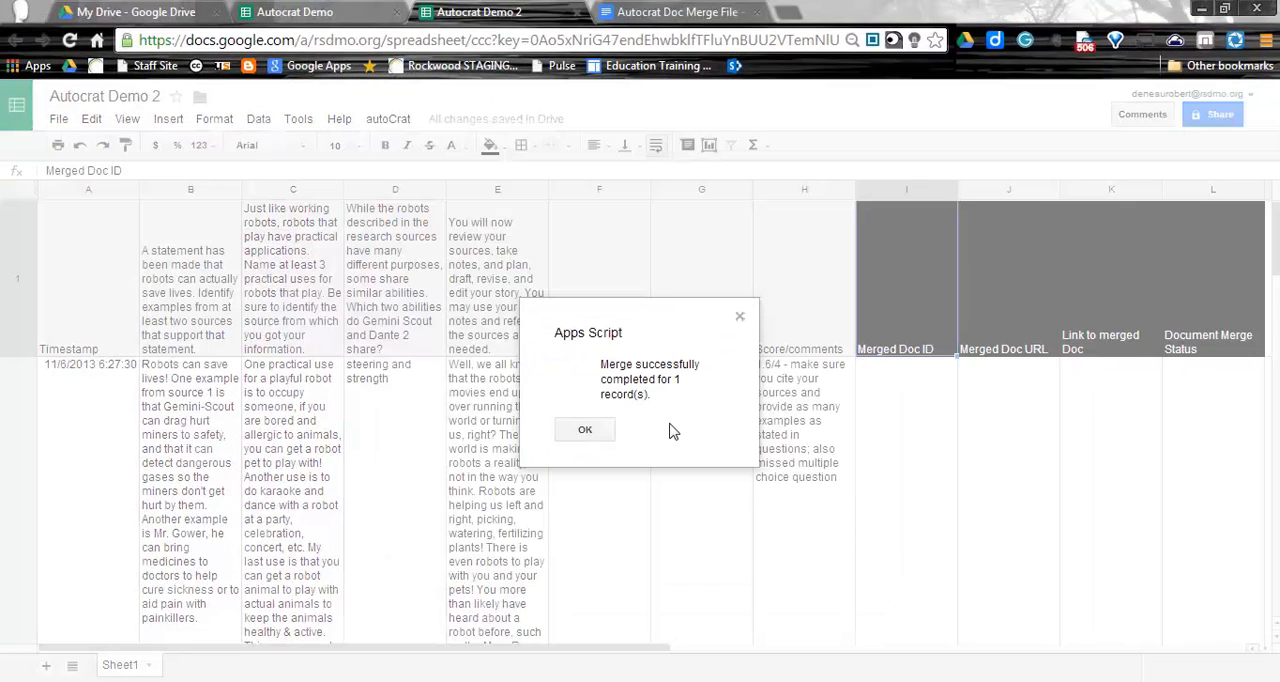
click(578, 435)
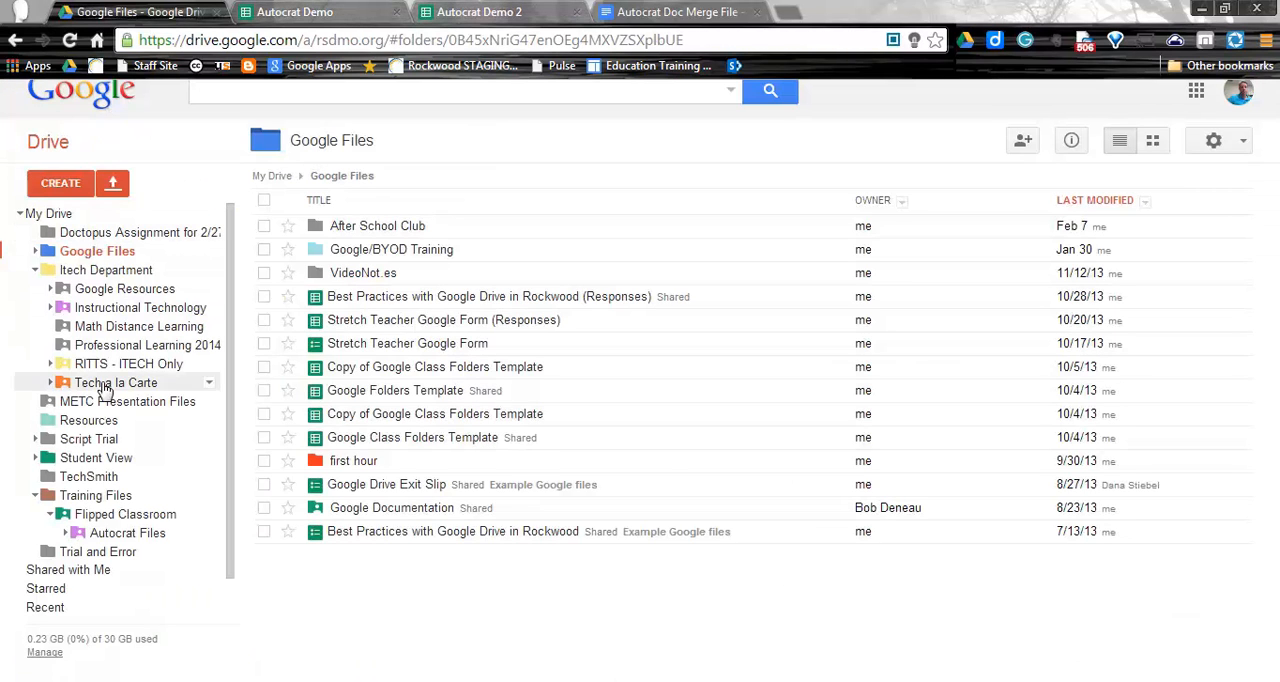
Switch to Google Drive and open the newly merged student feedback document in the Script Trial folder.
click(97, 441)
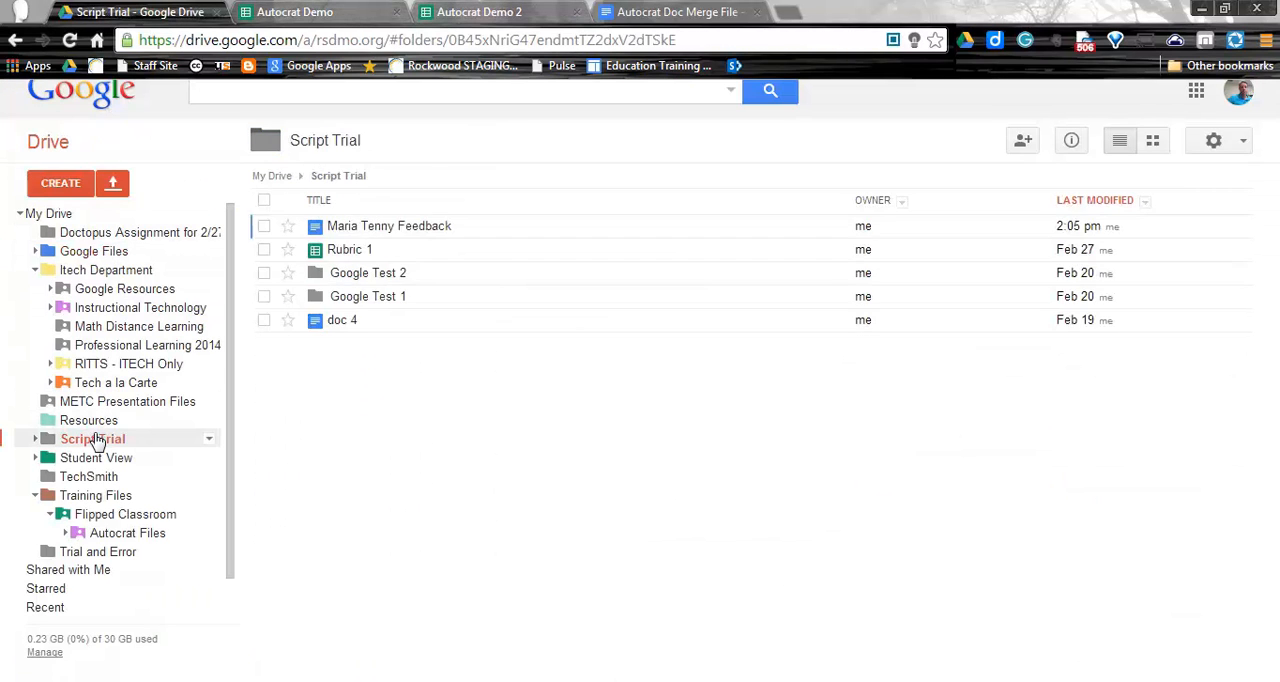
click(403, 226)
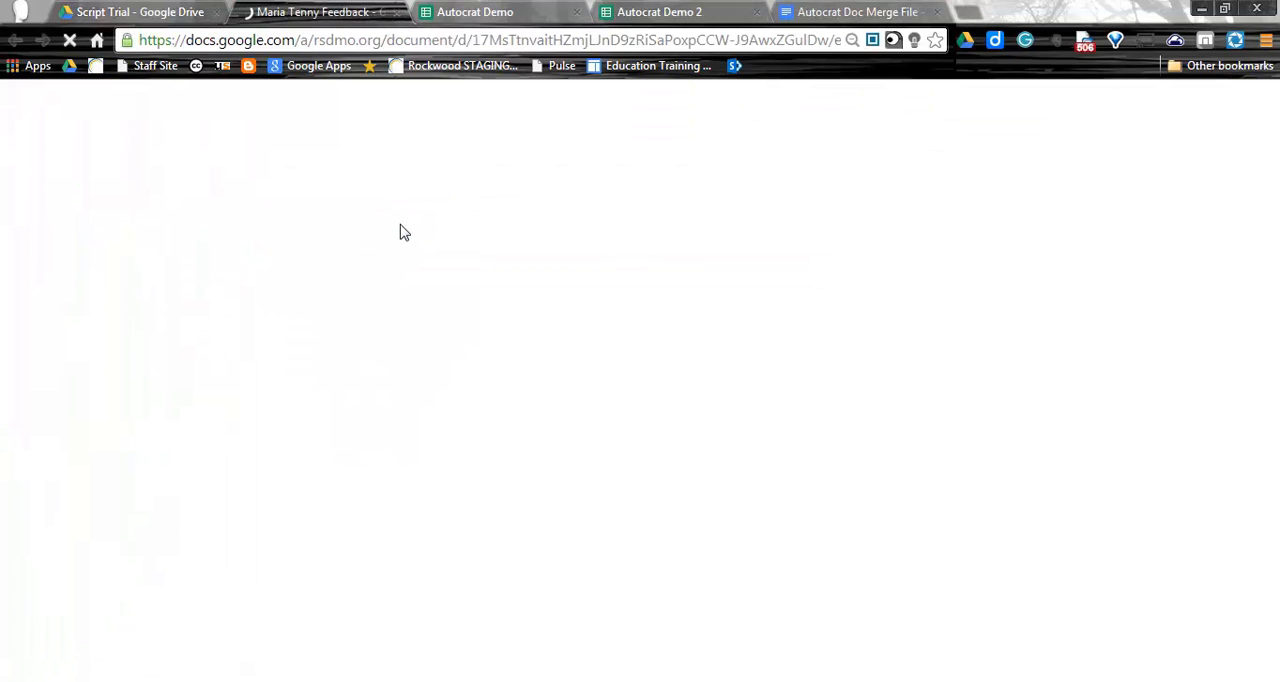